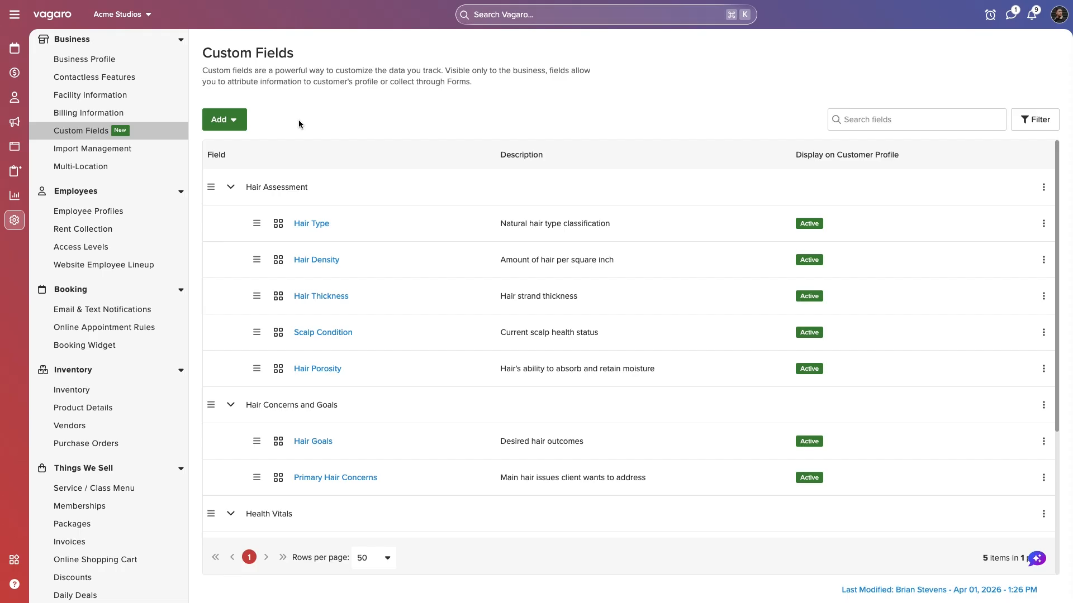
Step: Start adding a new custom field and look through the available field templates
{"action": "left_click", "coordinate": [233, 122]}
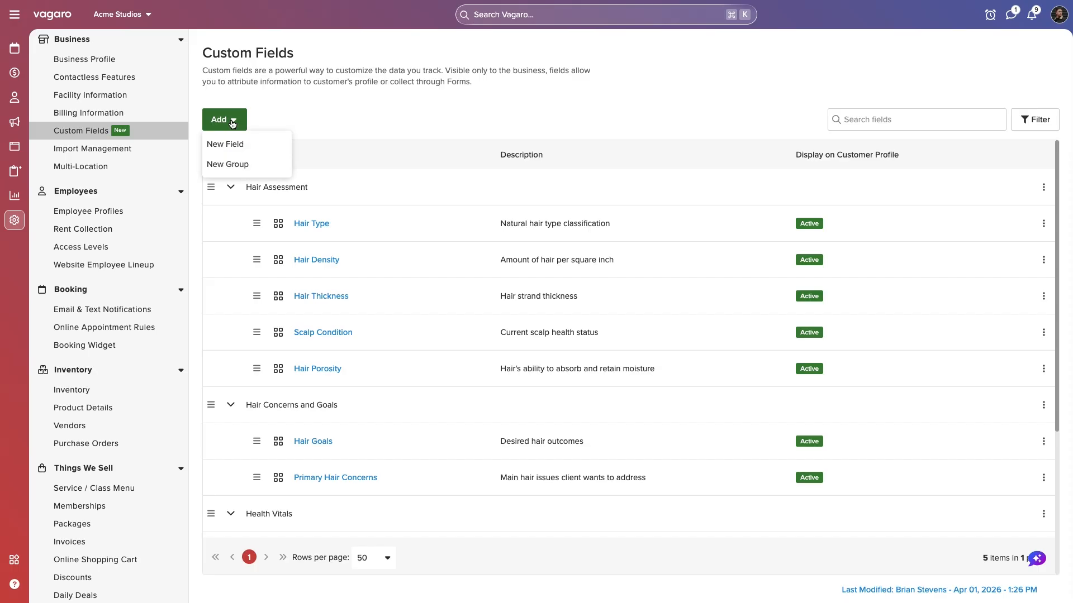
{"action": "left_click", "coordinate": [253, 149]}
{"action": "left_click", "coordinate": [345, 260]}
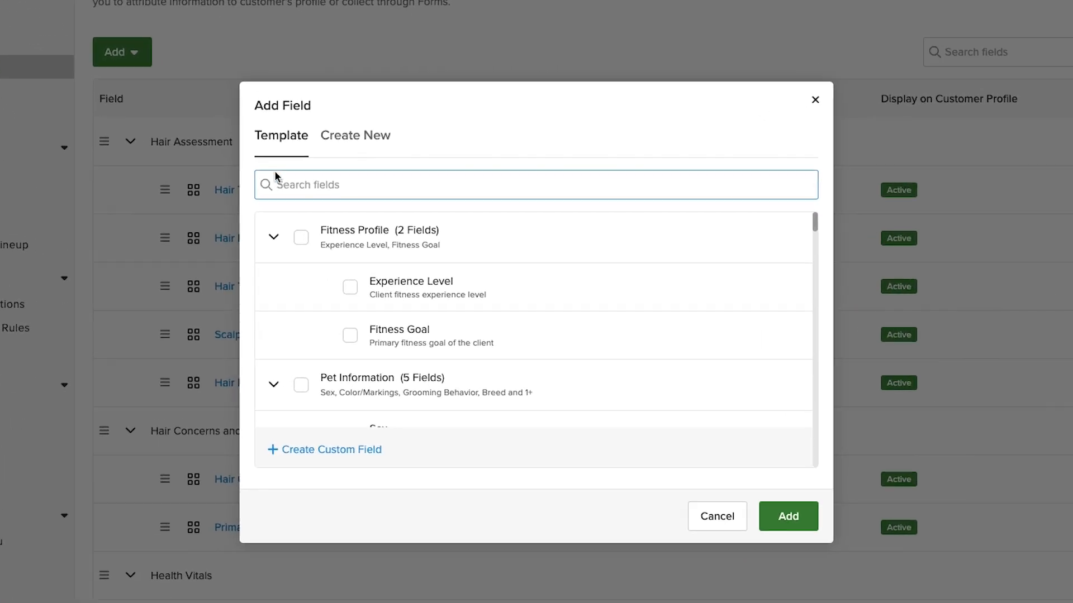
{"action": "scroll", "coordinate": [471, 267], "scroll_direction": "down", "scroll_amount": 2}
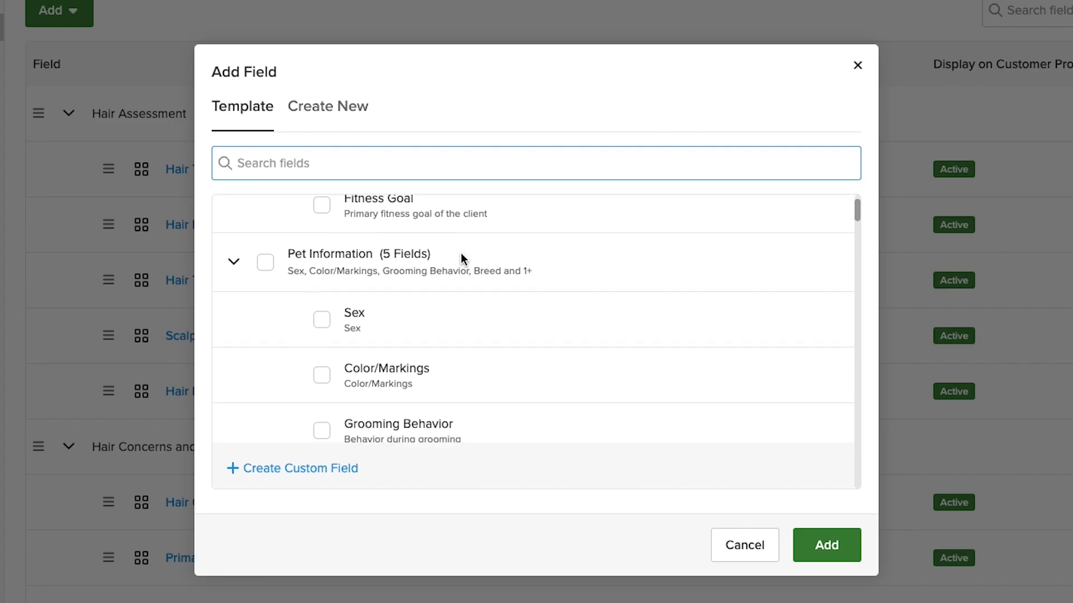
{"action": "scroll", "coordinate": [461, 253], "scroll_direction": "down", "scroll_amount": 5}
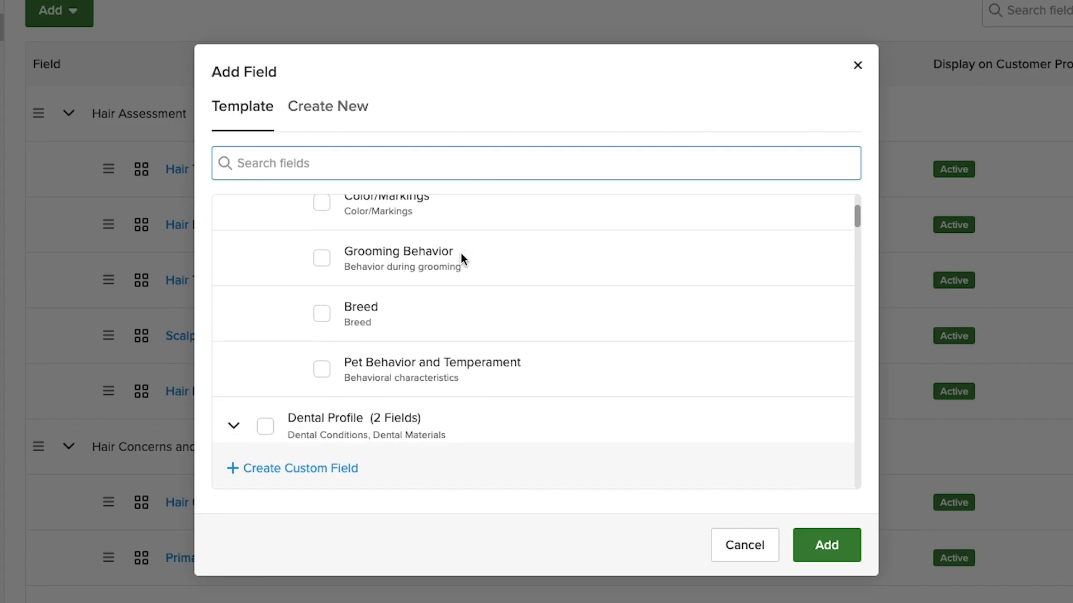
{"action": "scroll", "coordinate": [462, 254], "scroll_direction": "down", "scroll_amount": 5}
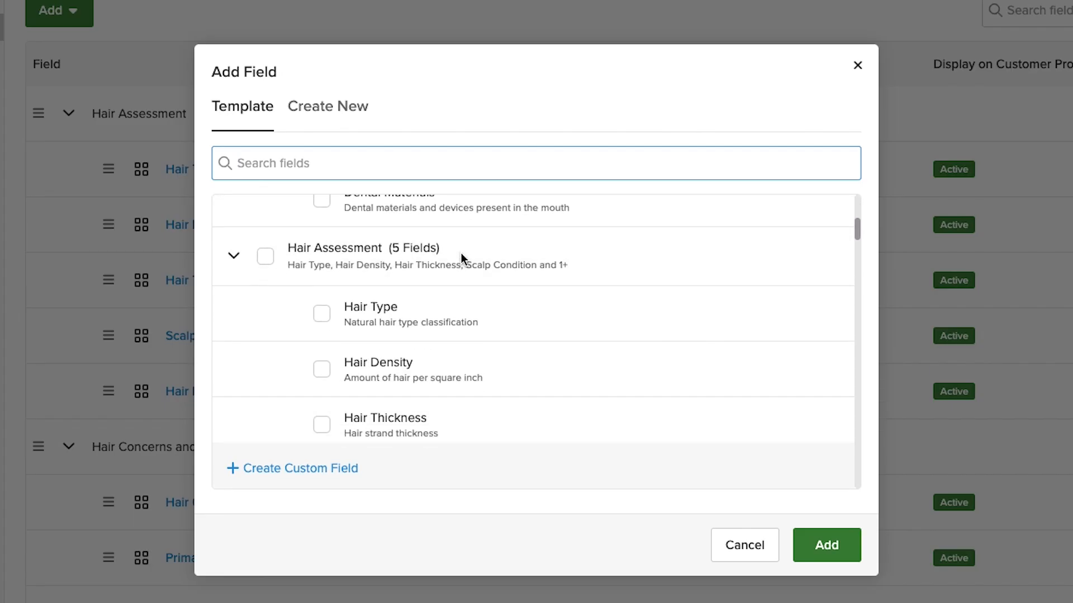
{"action": "scroll", "coordinate": [461, 253], "scroll_direction": "up", "scroll_amount": 10}
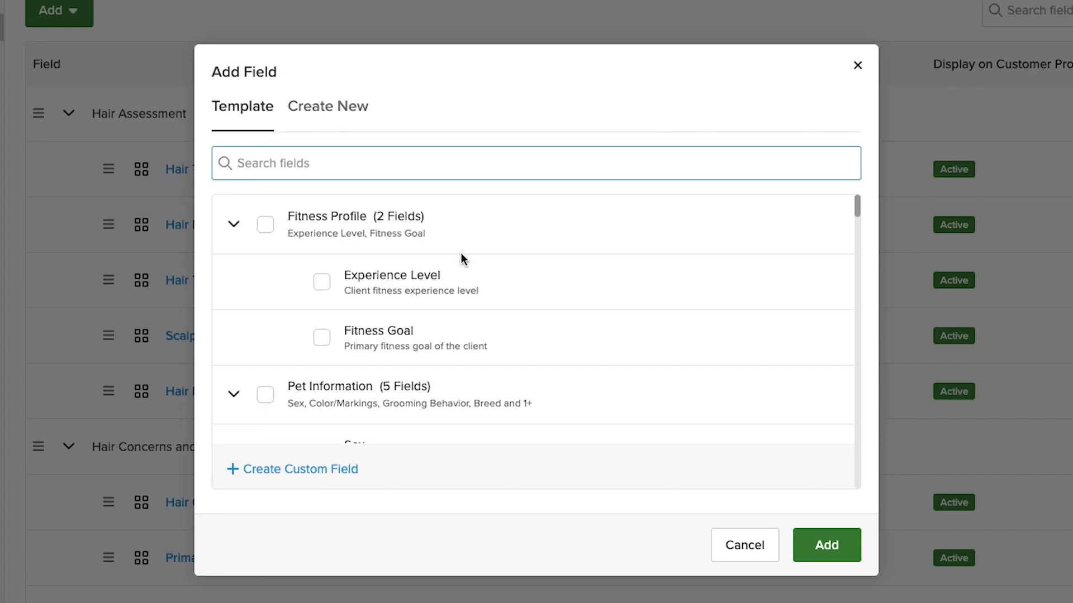
Step: Create a new custom field of type Number instead of using a template
{"action": "left_click", "coordinate": [336, 117]}
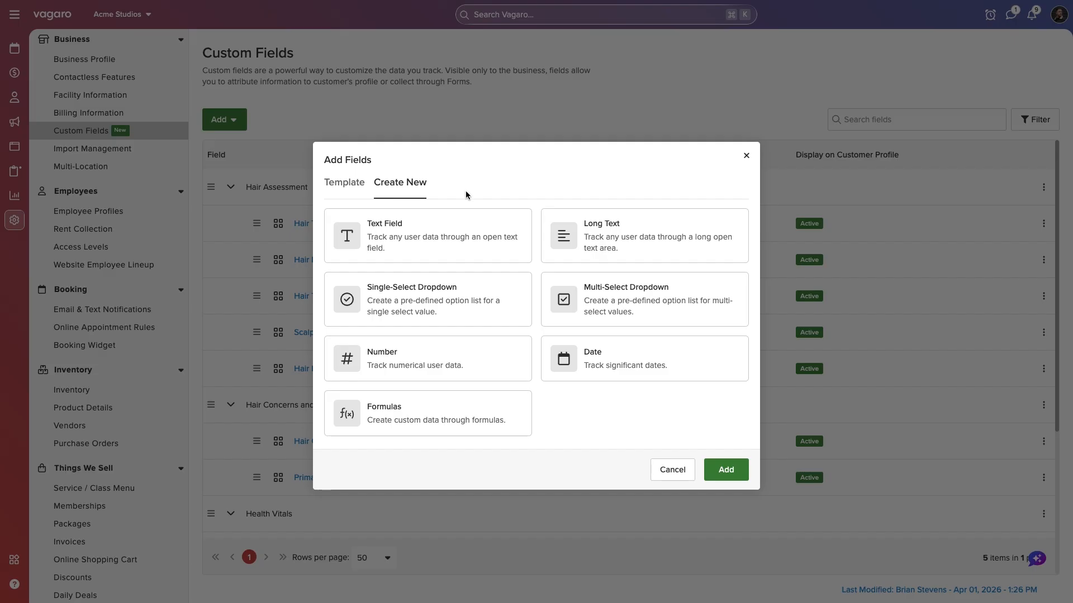
{"action": "left_click", "coordinate": [496, 364]}
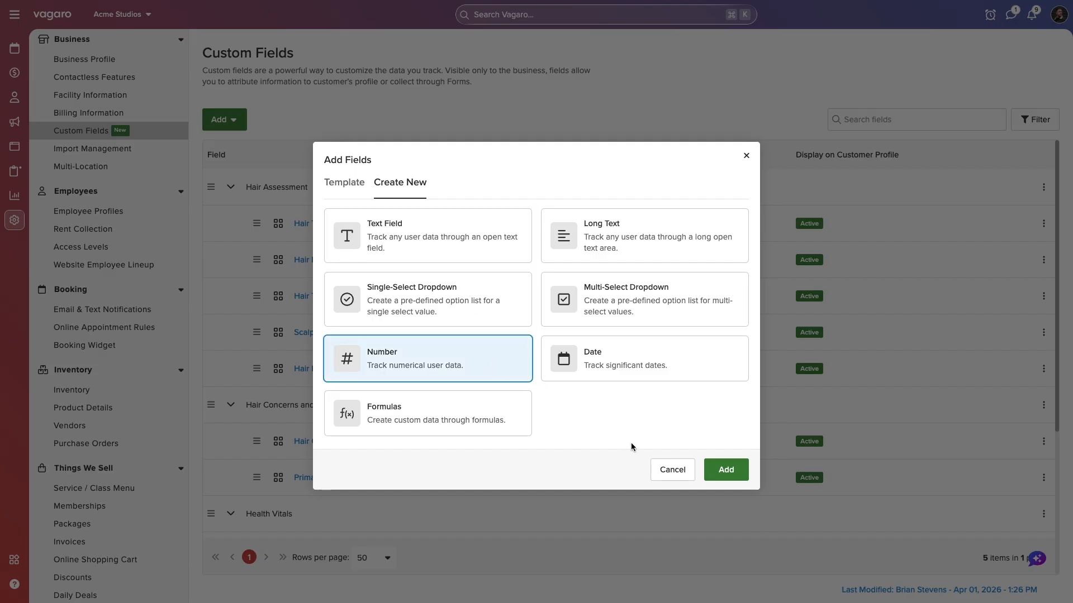
{"action": "left_click", "coordinate": [711, 477]}
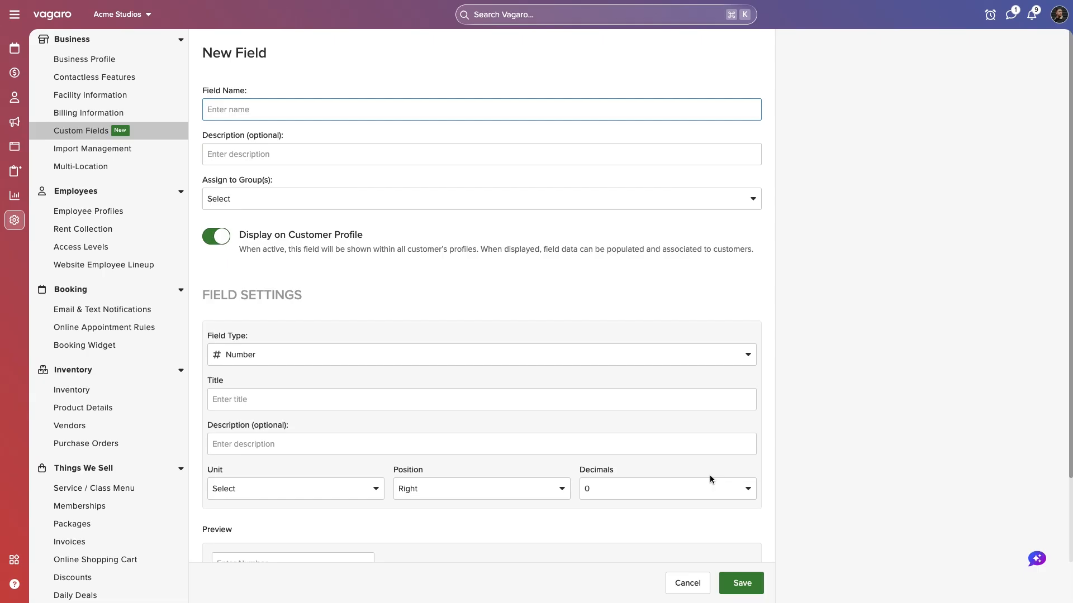
Step: Name the new field "Height" and describe it as "Customer's Height"
{"action": "type", "text": "Height"}
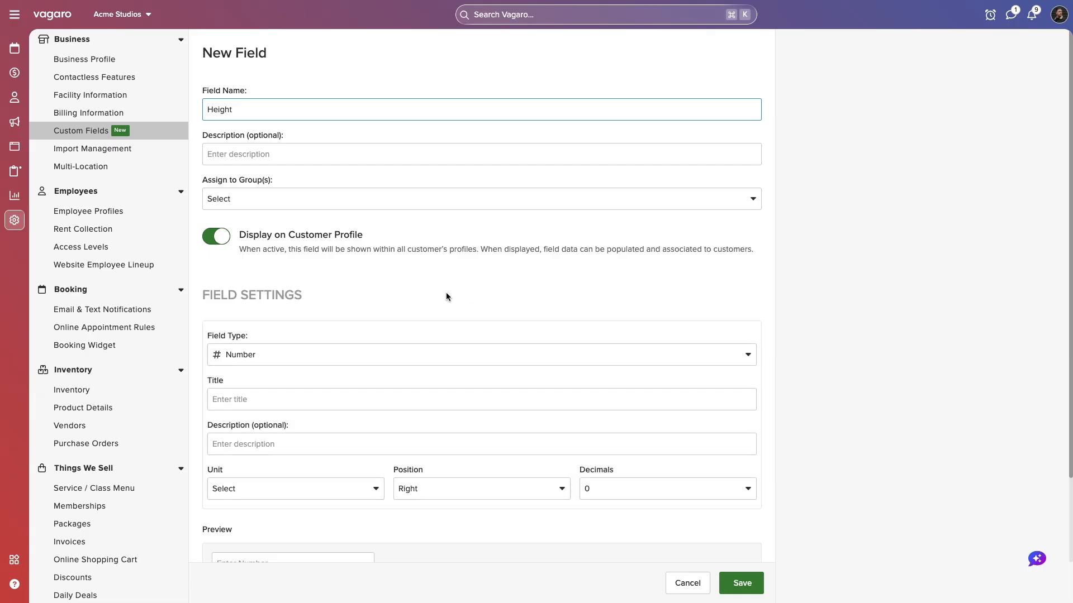
{"action": "left_click", "coordinate": [353, 158]}
{"action": "type", "text": "Cus"}
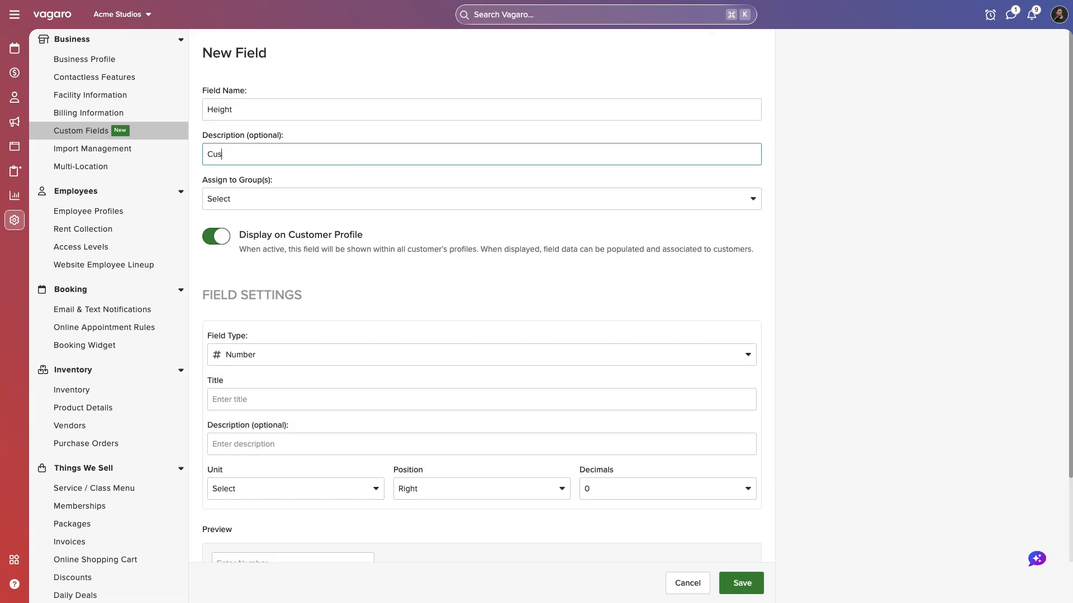
{"action": "type", "text": "tomer's Height"}
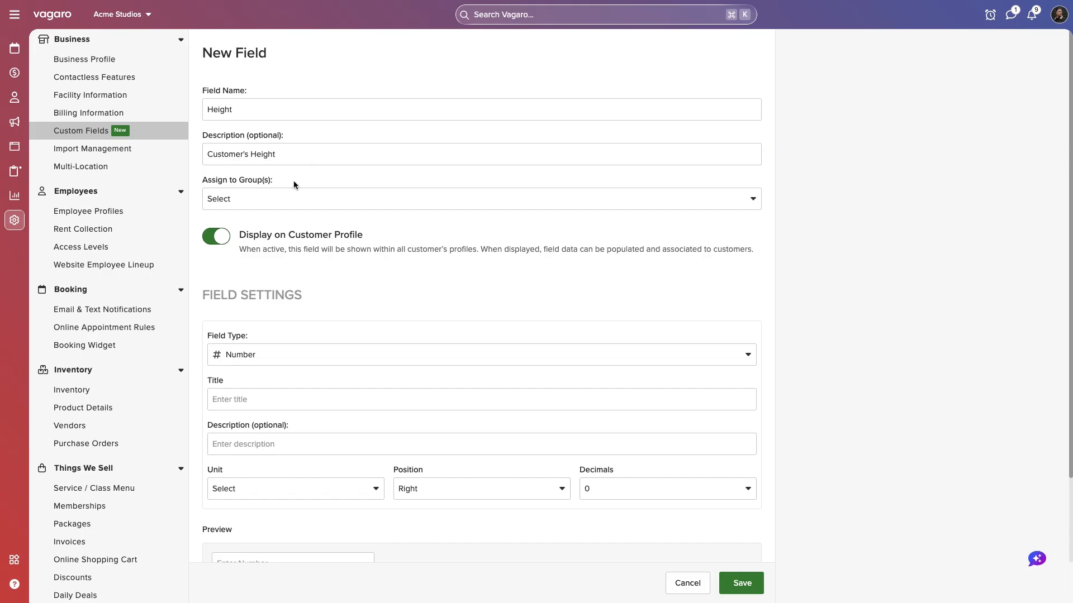
Step: Assign the Height field to the Health Vitals and Body Measurements groups
{"action": "left_click", "coordinate": [294, 200]}
{"action": "left_click", "coordinate": [219, 314]}
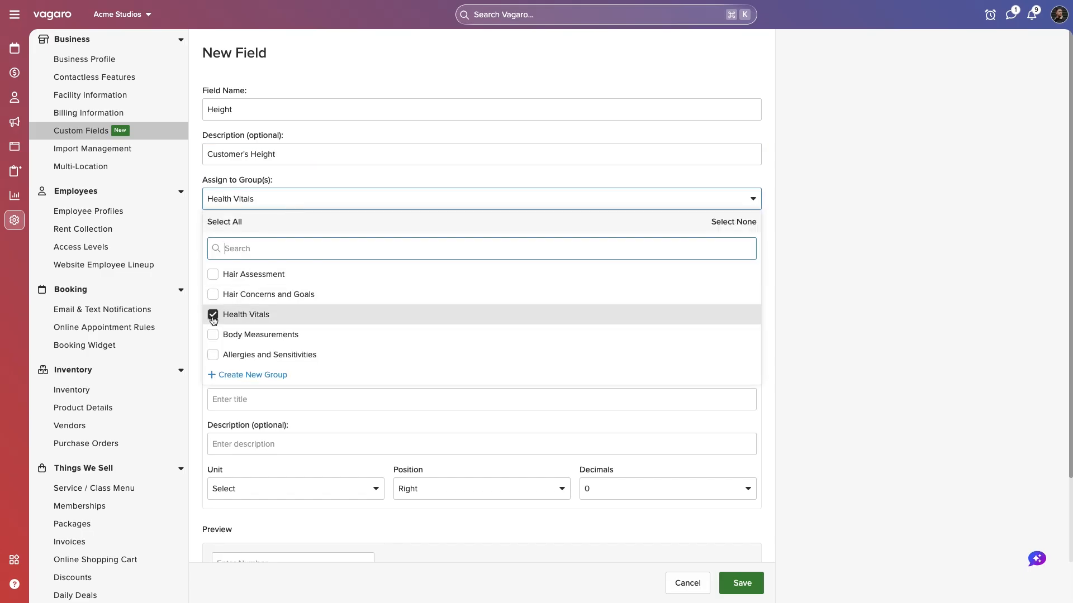
{"action": "left_click", "coordinate": [219, 334]}
{"action": "left_click", "coordinate": [194, 323]}
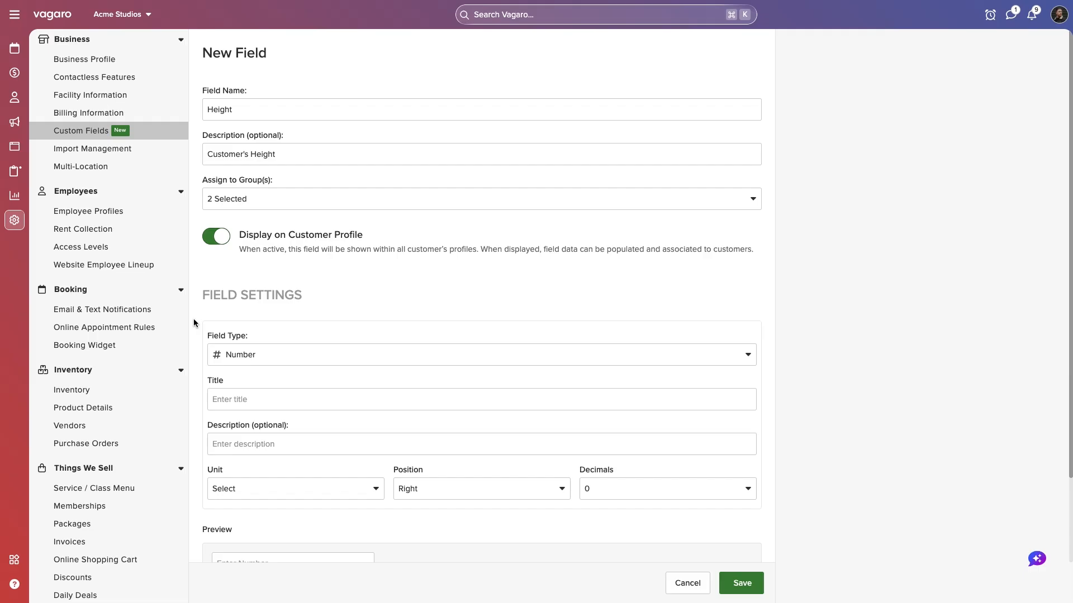
Step: In the field settings, enter the title "Height" and the description "Enter height in inches"
{"action": "left_click", "coordinate": [277, 400]}
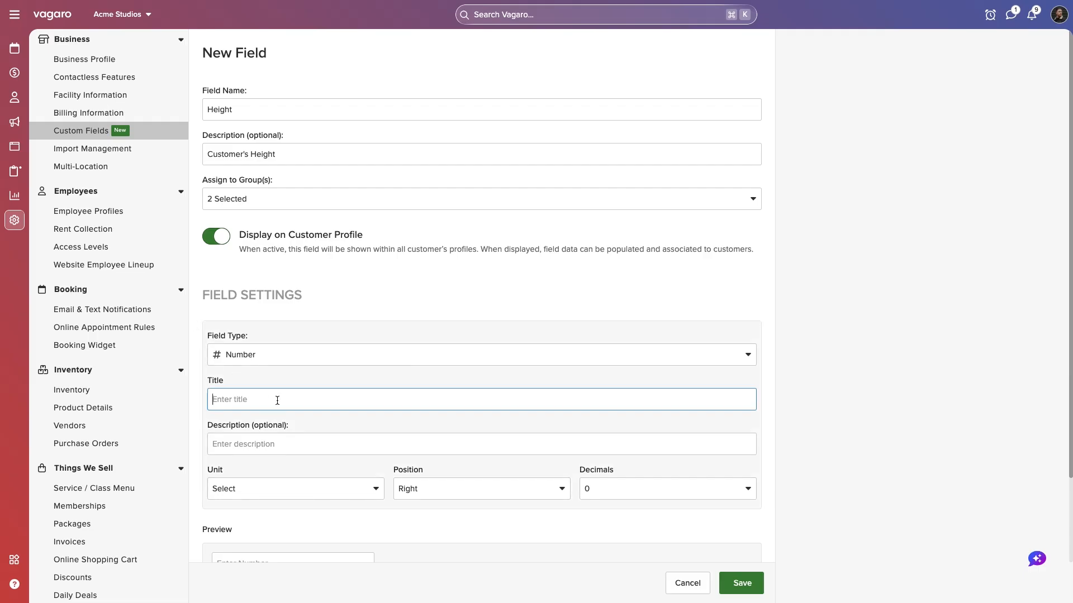
{"action": "type", "text": "Height"}
{"action": "left_click", "coordinate": [287, 441]}
{"action": "type", "text": "Enter h"}
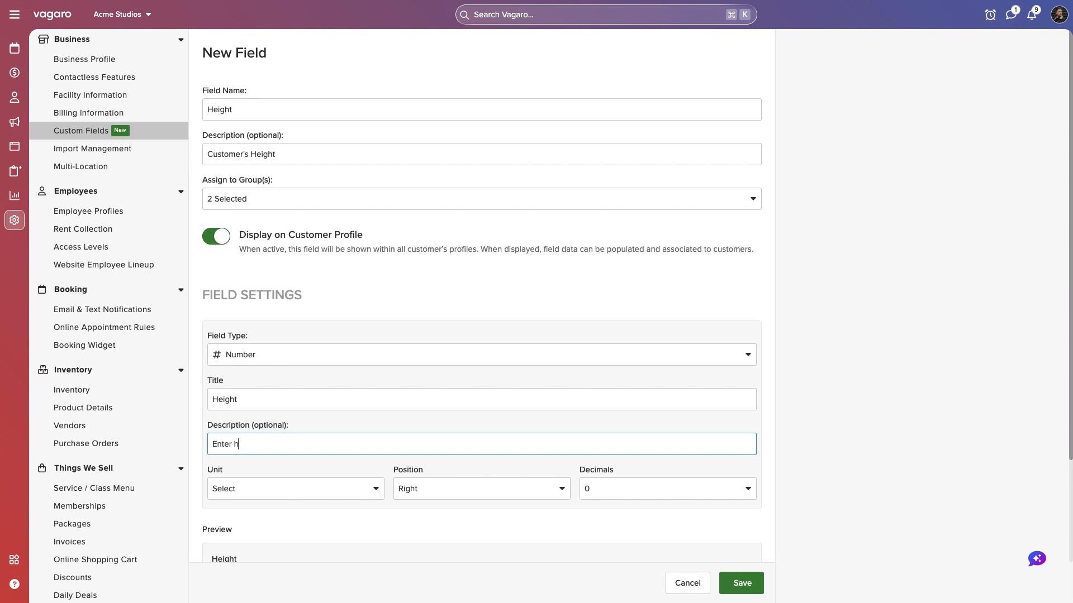
{"action": "type", "text": "eight in inches"}
{"action": "left_click", "coordinate": [308, 467]}
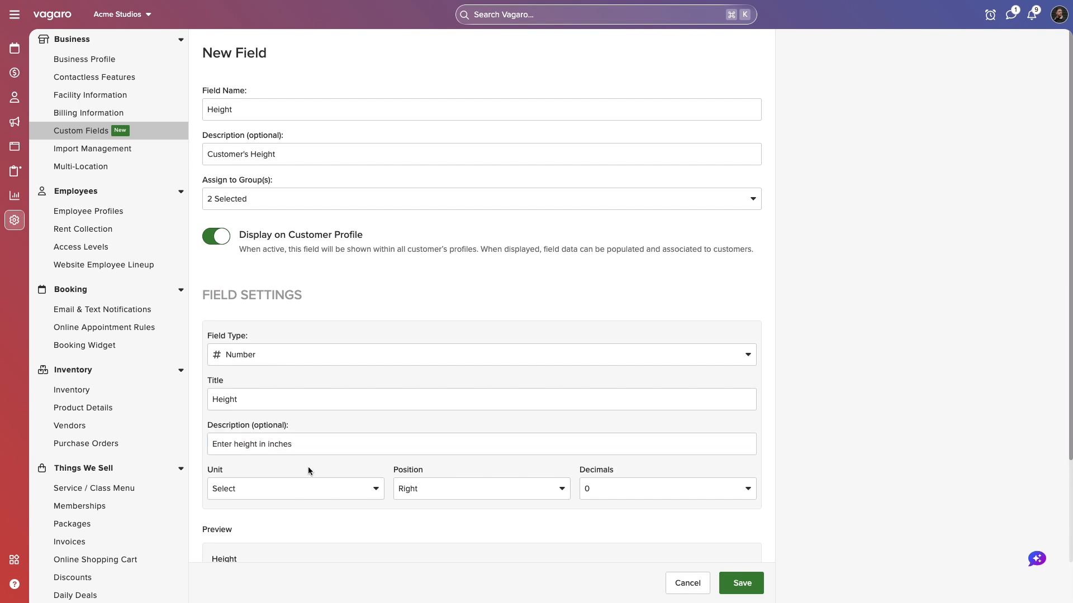
Step: Set the Height field's unit to Inches (in)
{"action": "left_click", "coordinate": [285, 490]}
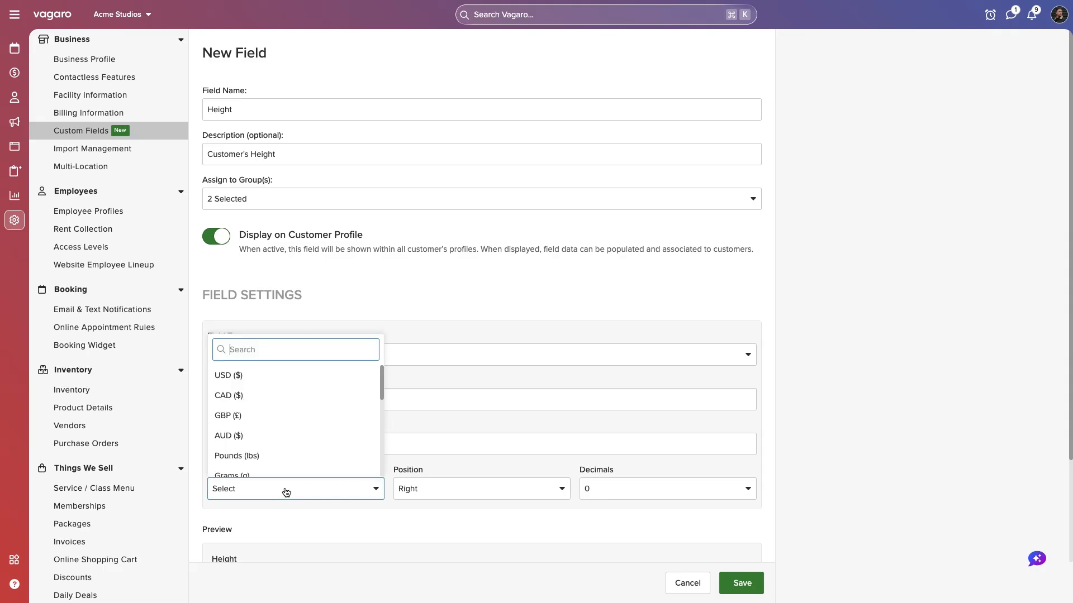
{"action": "type", "text": "inch"}
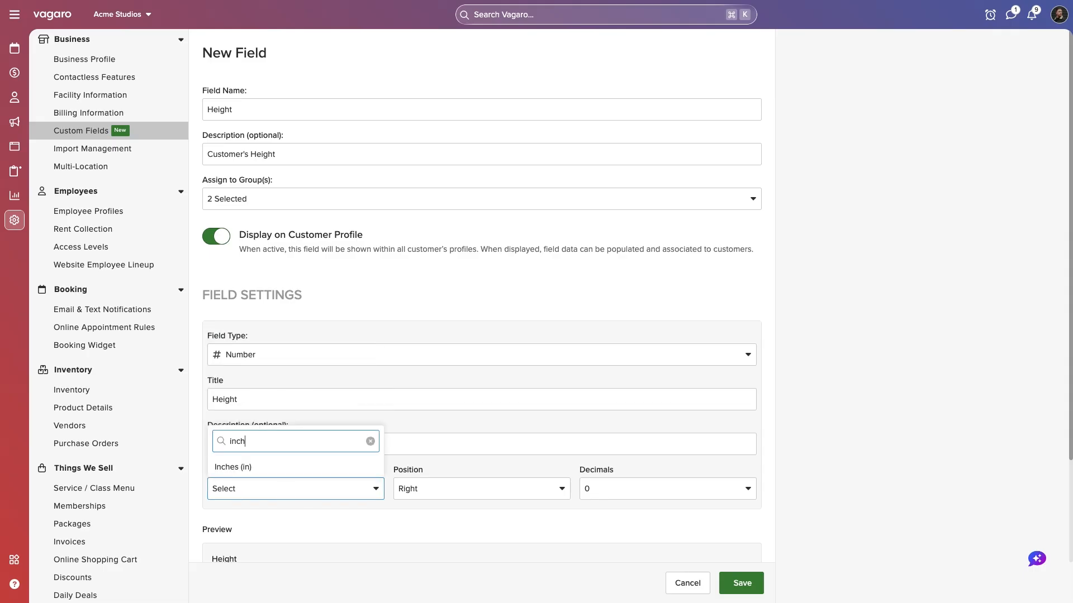
{"action": "left_click", "coordinate": [272, 467]}
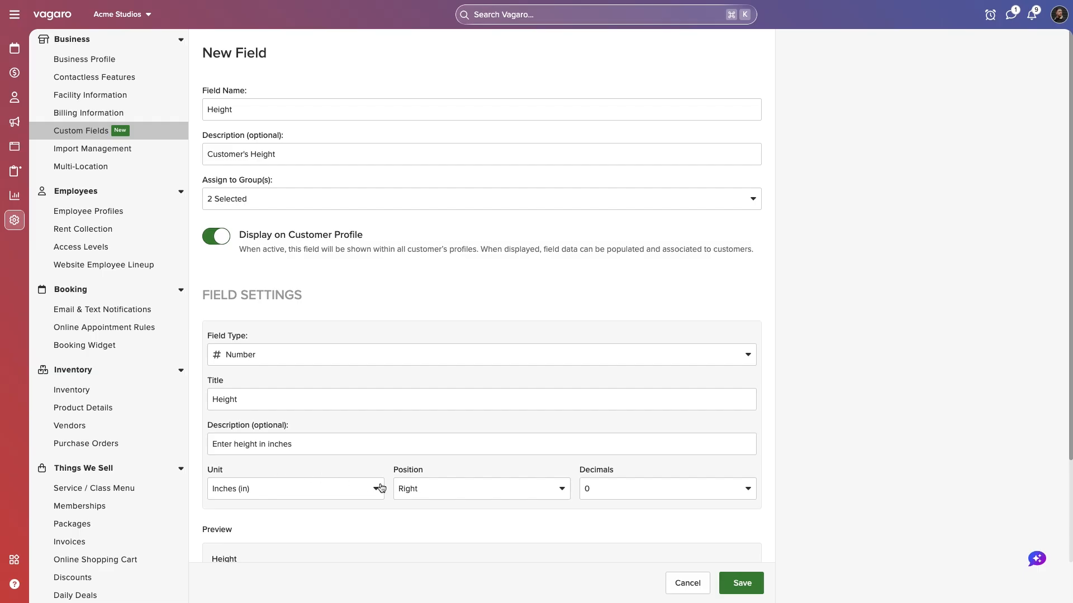
Step: Try the unit position Left for the Height field and switch it back to Right
{"action": "scroll", "coordinate": [378, 486], "scroll_direction": "down", "scroll_amount": 3}
{"action": "left_click", "coordinate": [447, 379]}
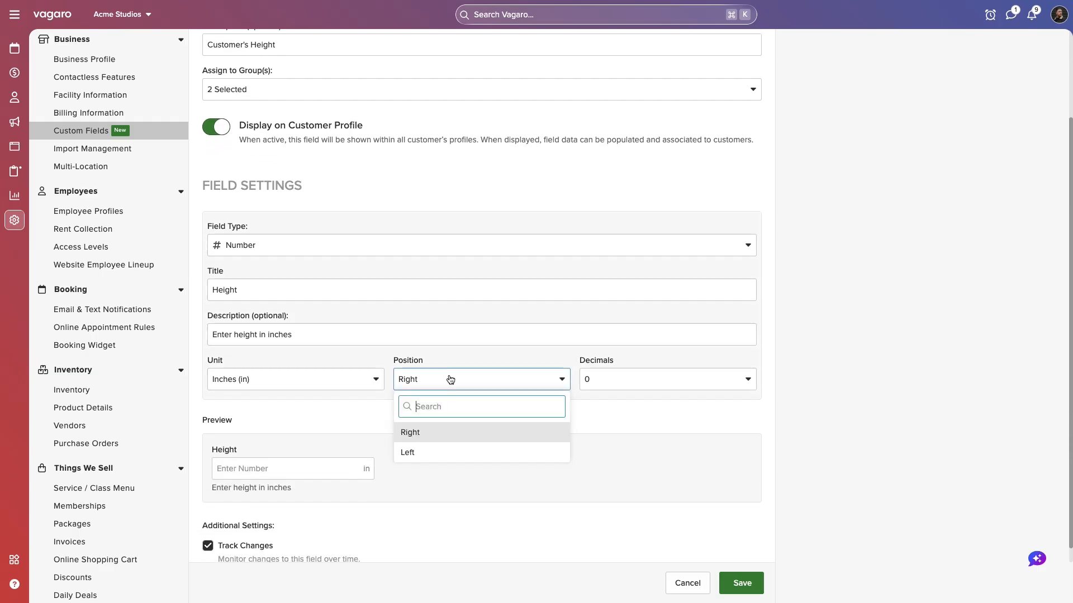
{"action": "left_click", "coordinate": [413, 449]}
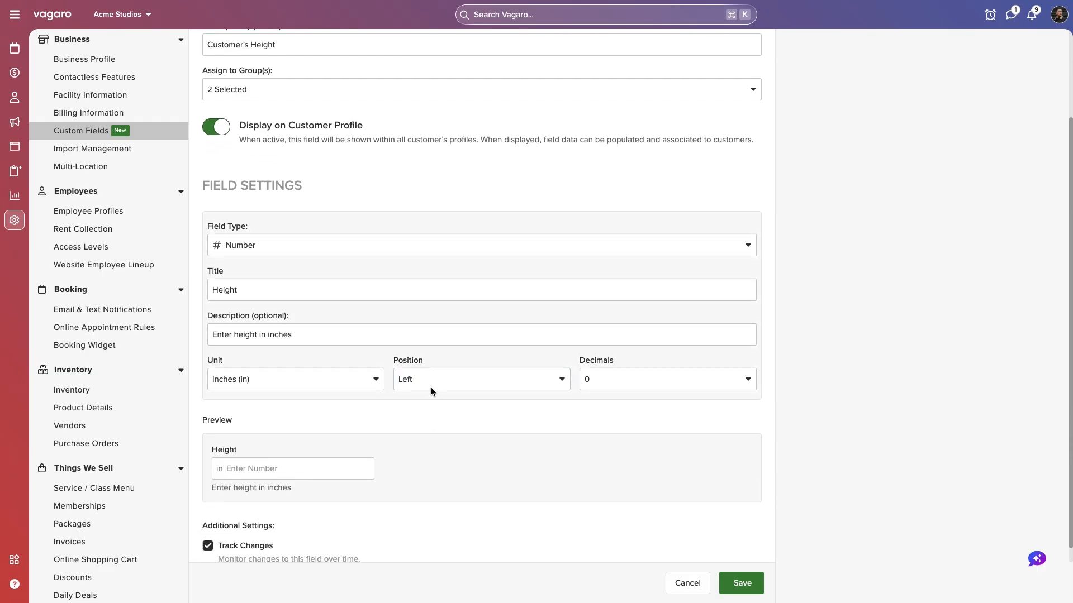
{"action": "left_click", "coordinate": [431, 385]}
{"action": "left_click", "coordinate": [424, 435]}
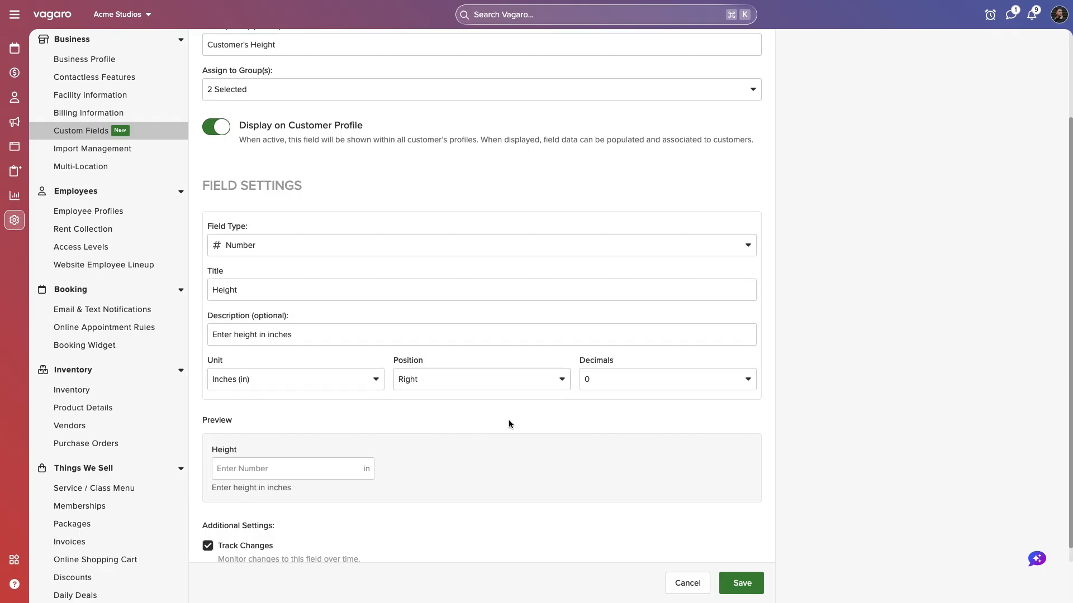
Step: Check the decimals options and test the Height field's preview with a value of 70
{"action": "left_click", "coordinate": [597, 385]}
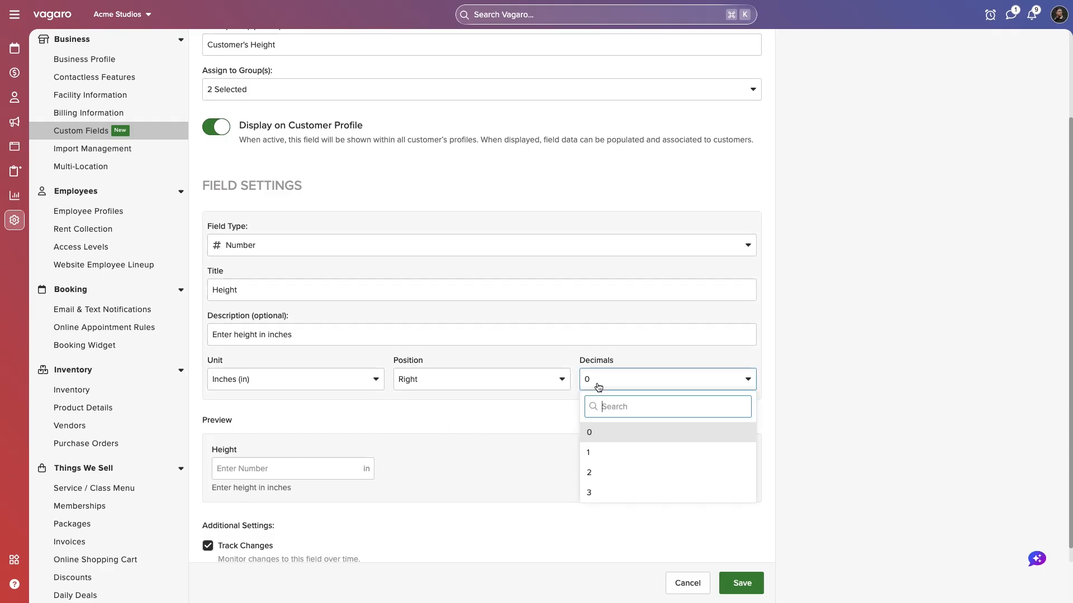
{"action": "left_click", "coordinate": [598, 387]}
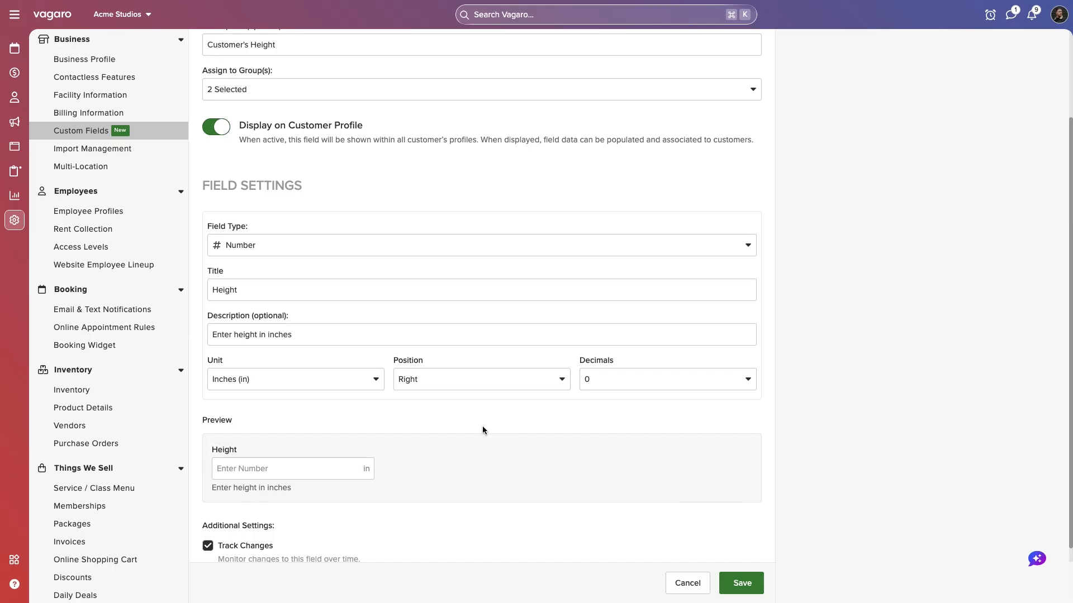
{"action": "left_click", "coordinate": [311, 467]}
{"action": "type", "text": "70"}
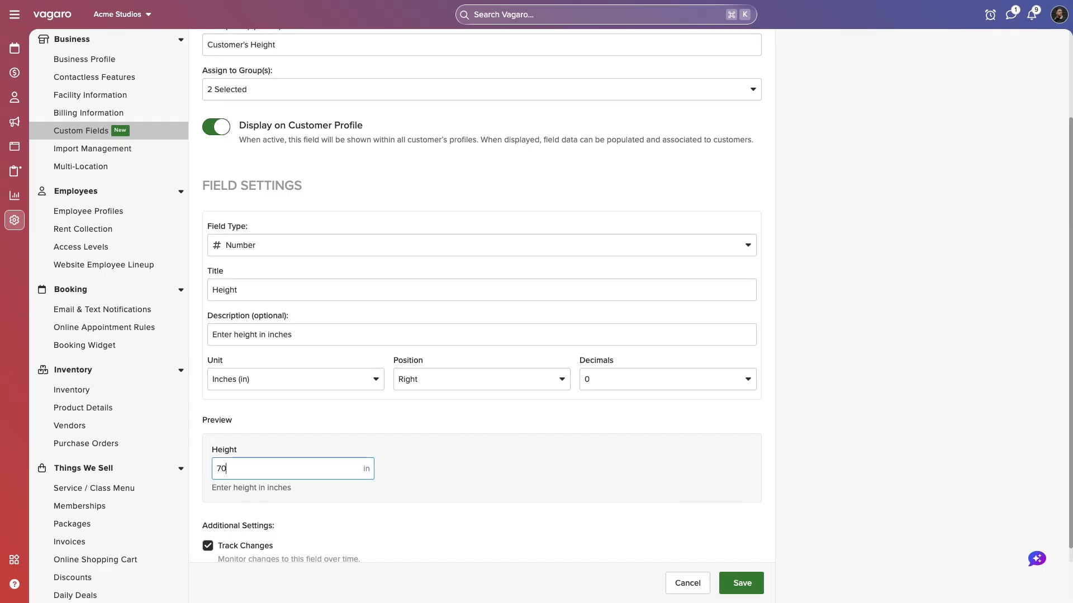
{"action": "left_click", "coordinate": [424, 483]}
{"action": "scroll", "coordinate": [424, 481], "scroll_direction": "down", "scroll_amount": 1}
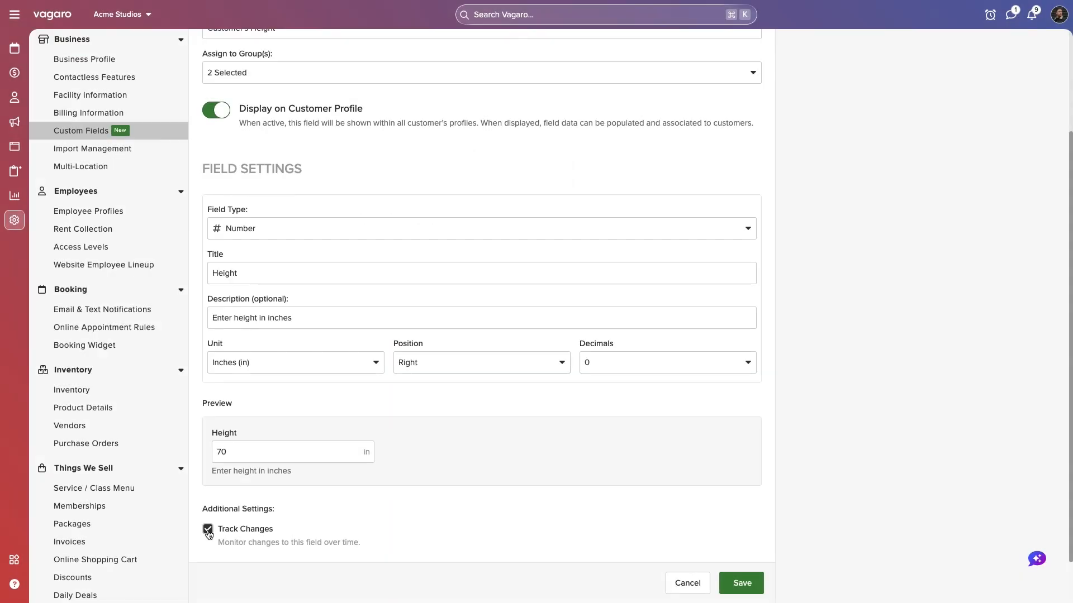
Step: Toggle the Track Changes setting and save the Height field
{"action": "left_click", "coordinate": [208, 534]}
{"action": "left_click", "coordinate": [732, 583]}
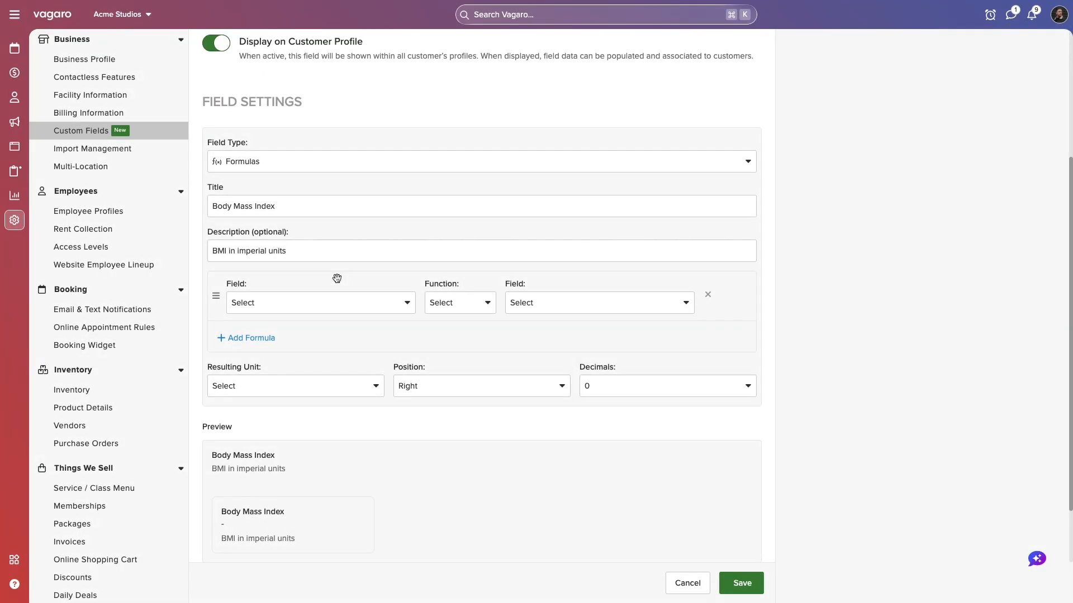
Step: Begin the Body Mass Index formula with the Height field and the Multiply function
{"action": "left_click", "coordinate": [317, 305]}
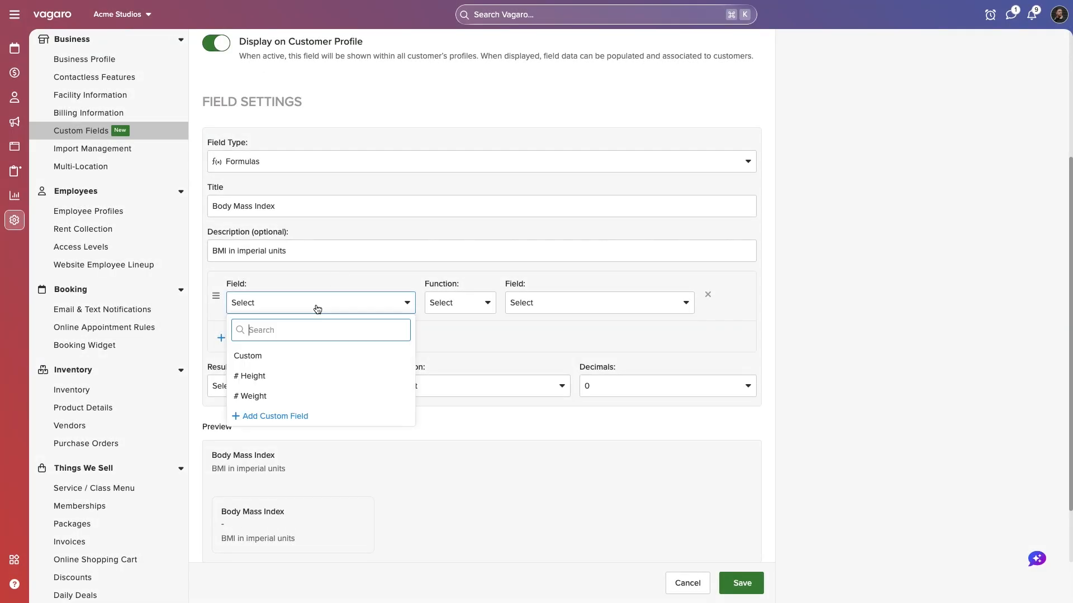
{"action": "left_click", "coordinate": [276, 377]}
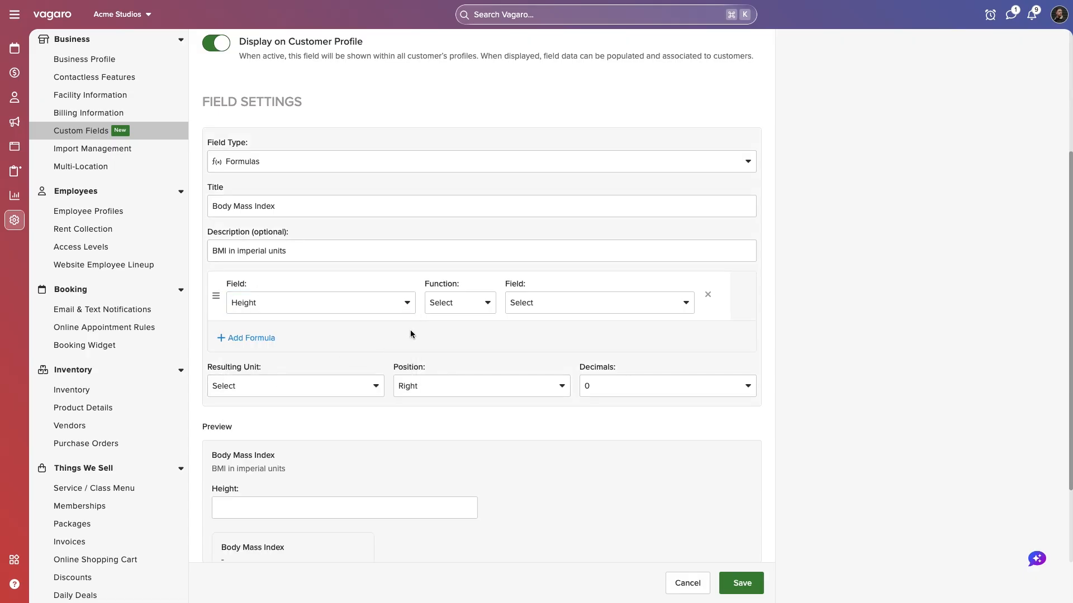
{"action": "left_click", "coordinate": [462, 311]}
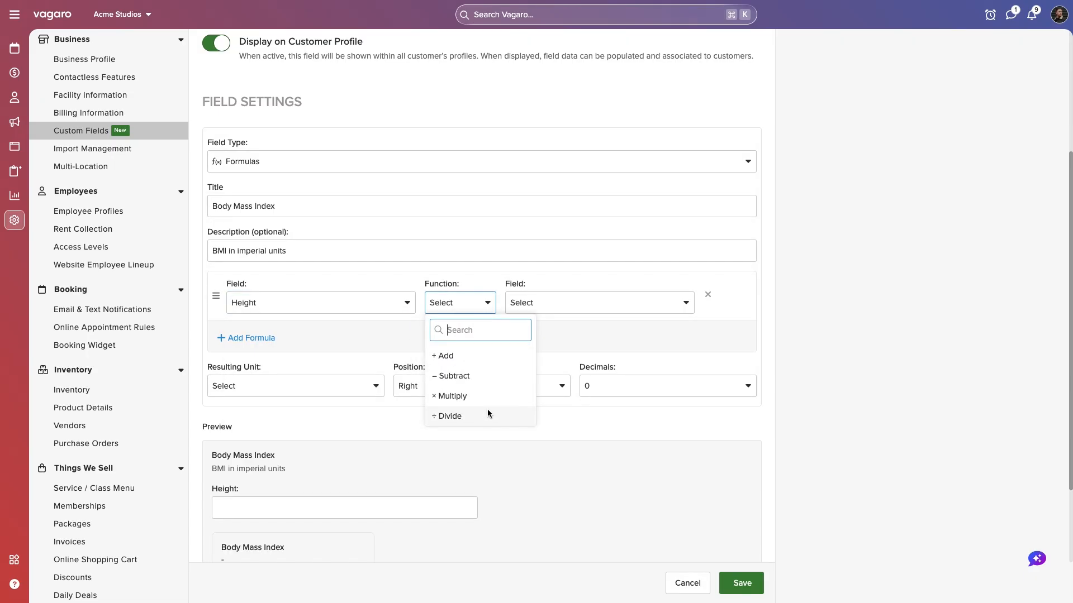
{"action": "left_click", "coordinate": [479, 397]}
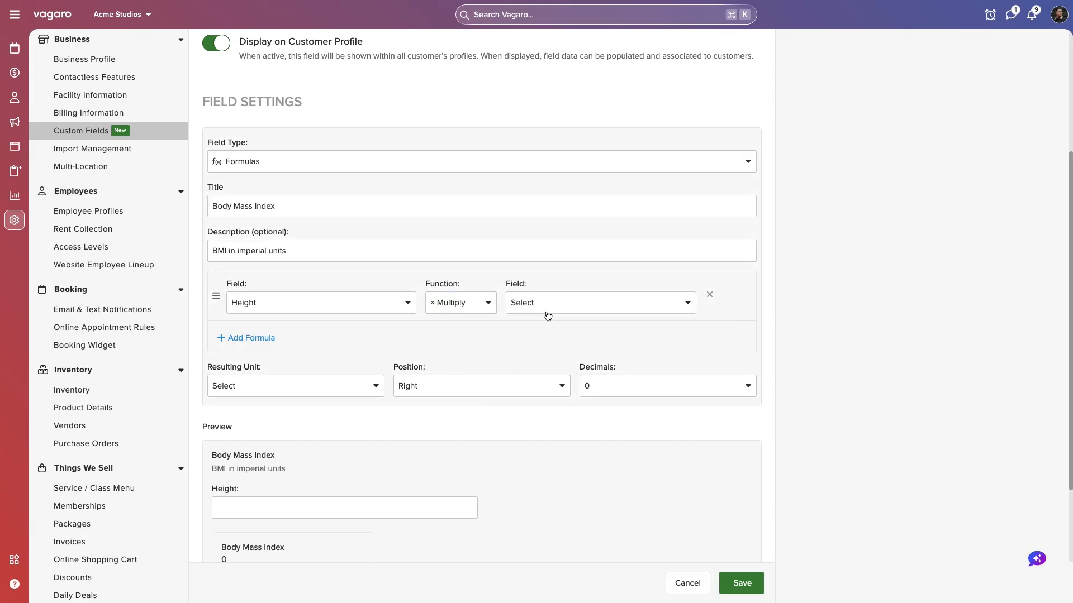
Step: Set the formula's second field to Custom with a custom value of 2
{"action": "left_click", "coordinate": [547, 310]}
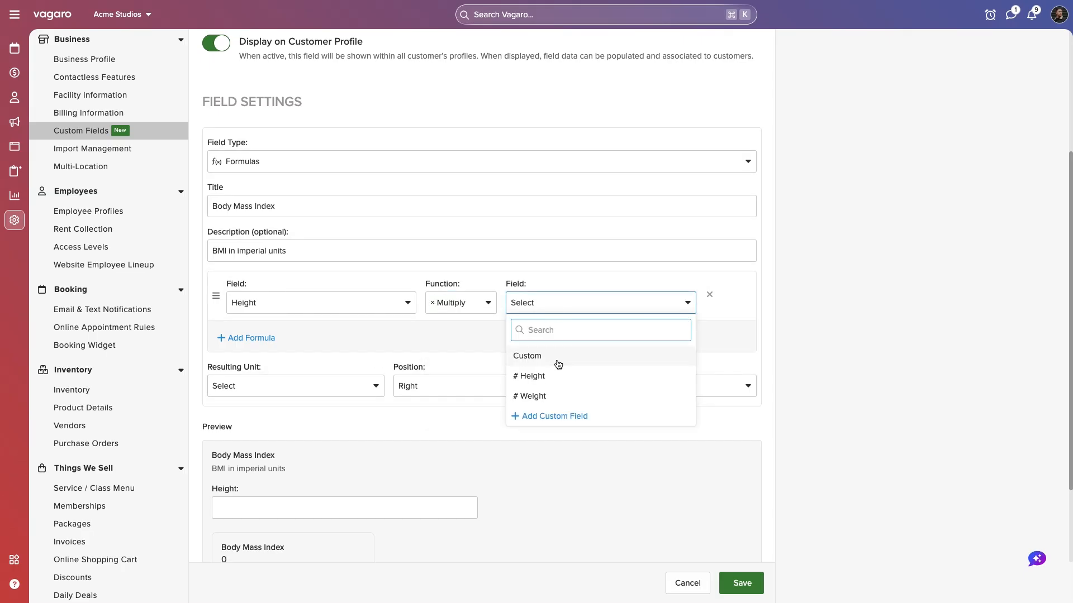
{"action": "left_click", "coordinate": [558, 357]}
{"action": "left_click", "coordinate": [618, 310]}
{"action": "type", "text": "2"}
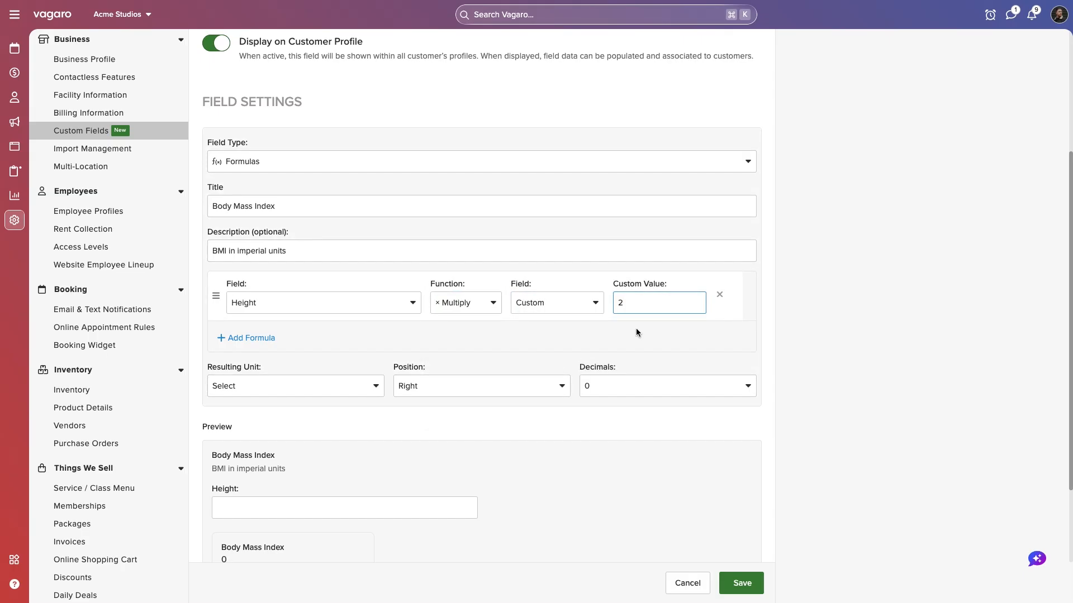
Step: Change the first formula row's second field to Height and add a second formula row starting with the Weight field
{"action": "left_click", "coordinate": [558, 305]}
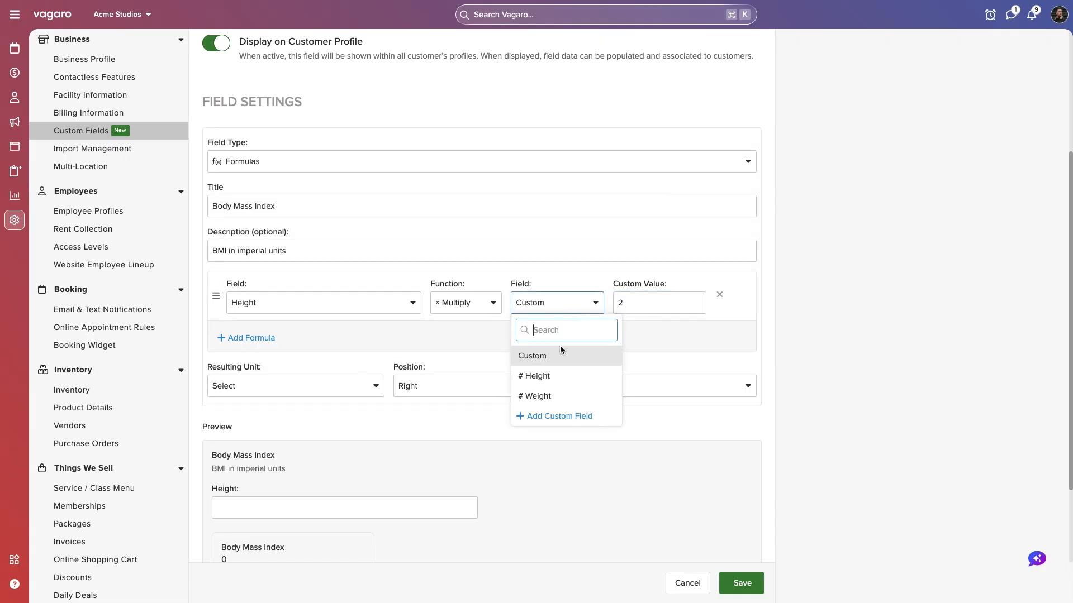
{"action": "left_click", "coordinate": [552, 377]}
{"action": "left_click", "coordinate": [263, 338]}
{"action": "left_click", "coordinate": [286, 357]}
{"action": "left_click", "coordinate": [262, 466]}
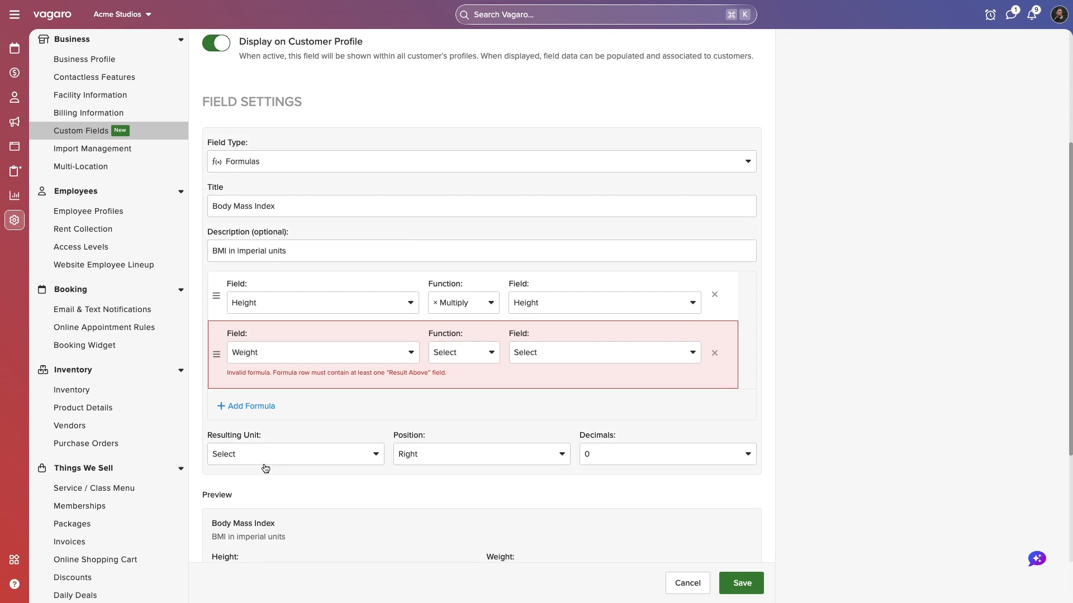
Step: Complete the second formula row with the Divide function and Result Above as its second field
{"action": "left_click", "coordinate": [444, 360]}
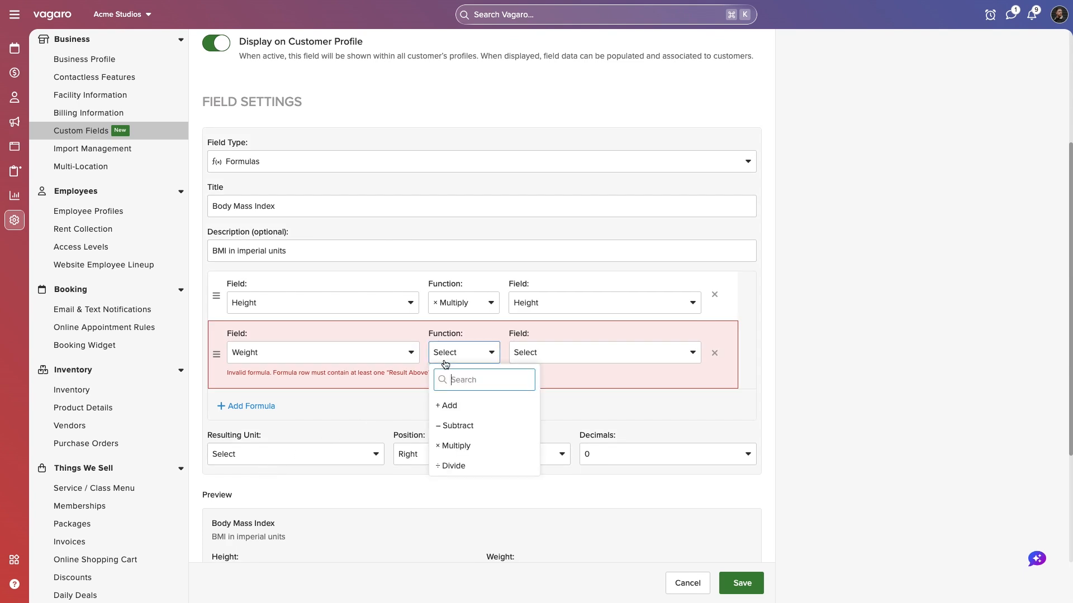
{"action": "left_click", "coordinate": [447, 465]}
{"action": "left_click", "coordinate": [538, 358]}
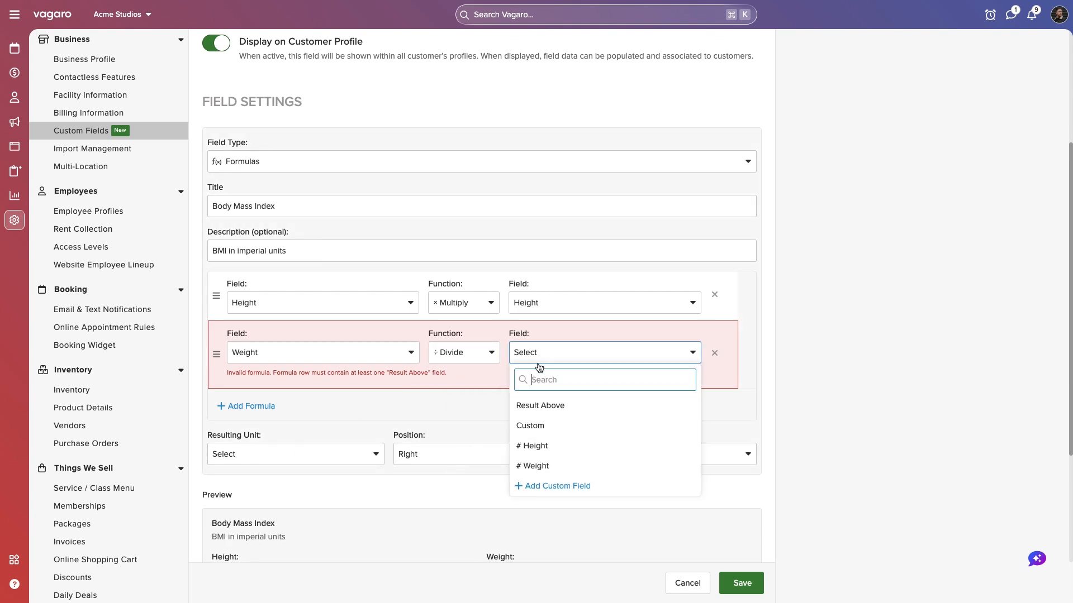
{"action": "left_click", "coordinate": [541, 407]}
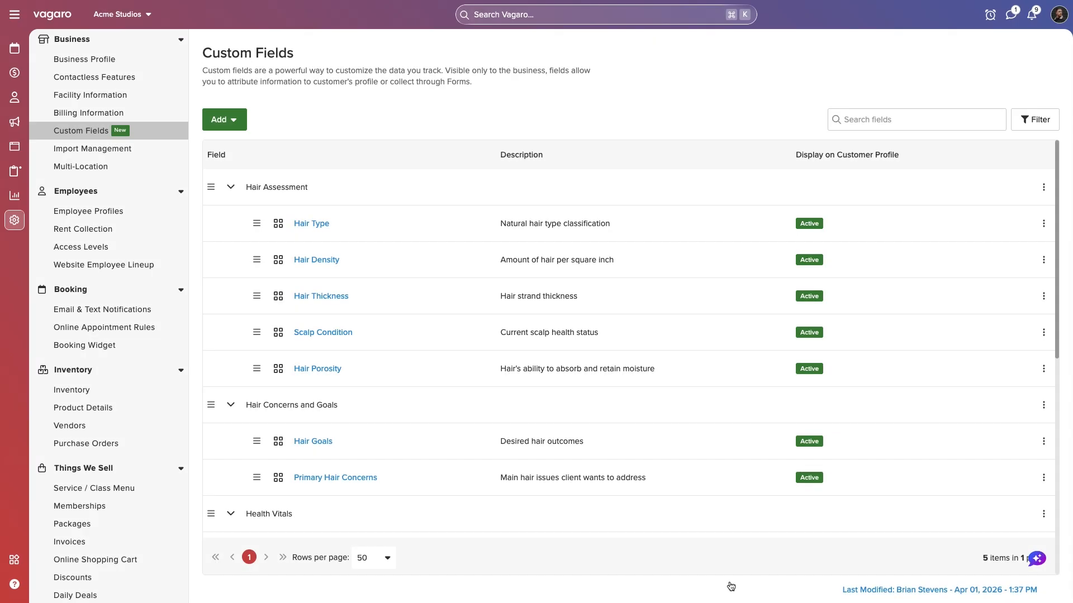
Step: Go to the customer profiles and open the profile of the first customer listed
{"action": "mouse_move", "coordinate": [15, 101]}
{"action": "left_click", "coordinate": [43, 120]}
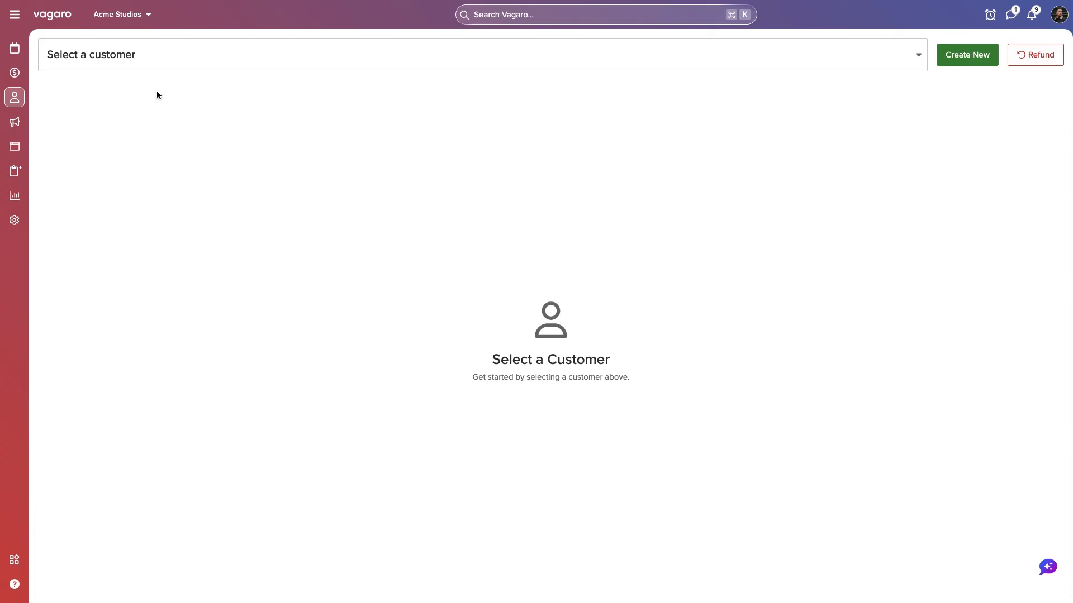
{"action": "left_click", "coordinate": [217, 51]}
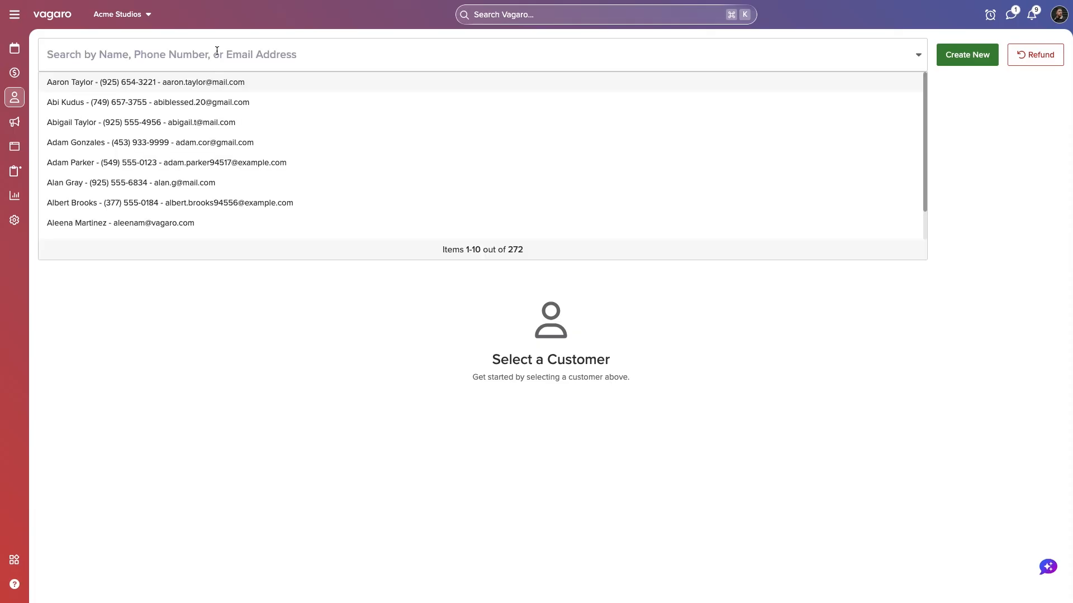
{"action": "left_click", "coordinate": [240, 83]}
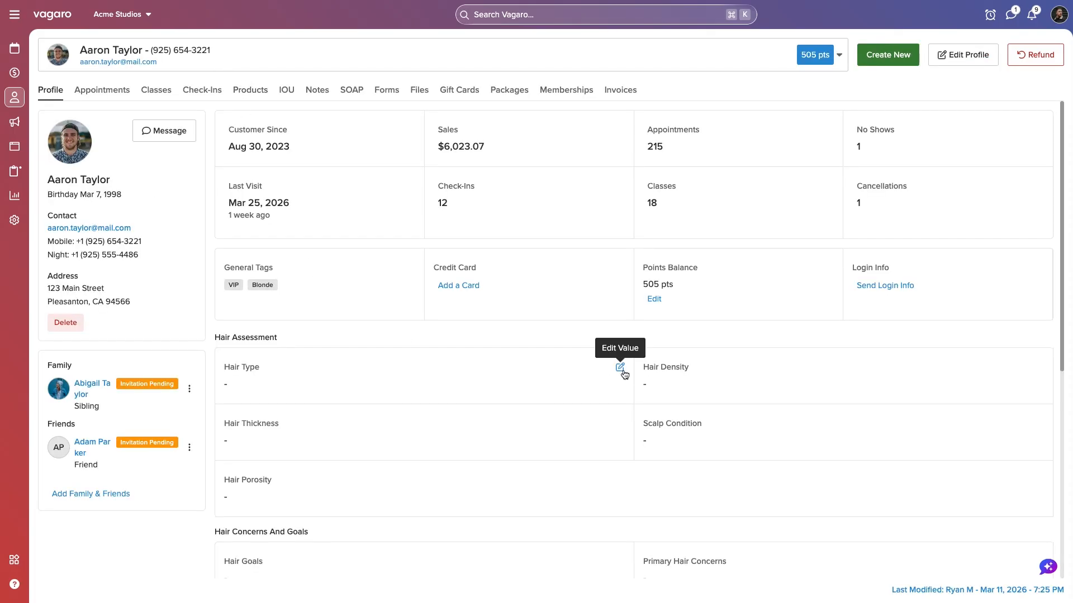
Step: Set the customer's Hair Type value to Type 2A (Wavy) and save it
{"action": "left_click", "coordinate": [621, 369]}
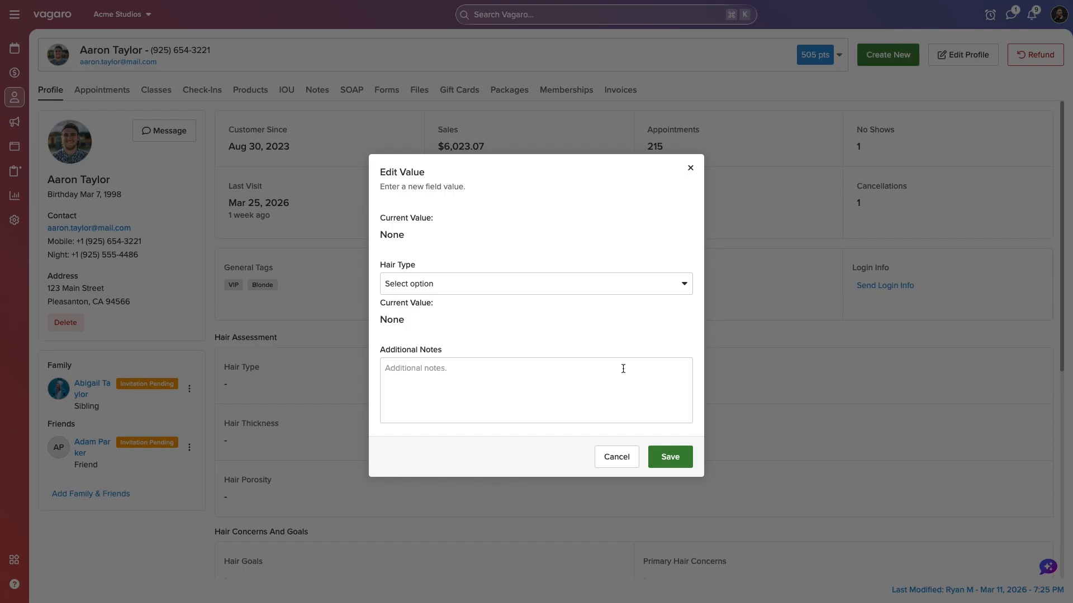
{"action": "left_click", "coordinate": [538, 291]}
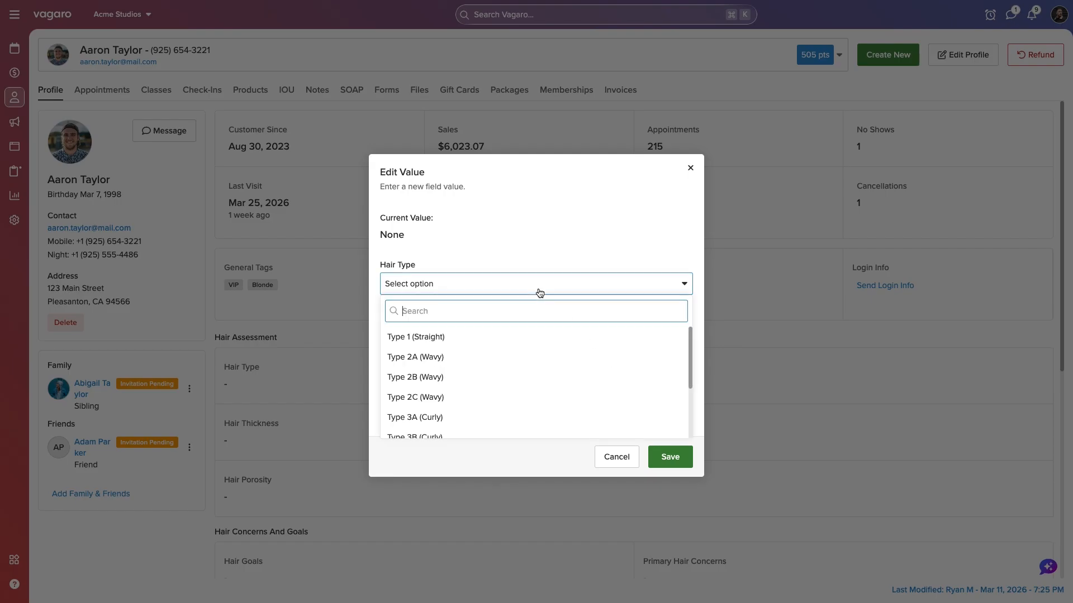
{"action": "left_click", "coordinate": [502, 357]}
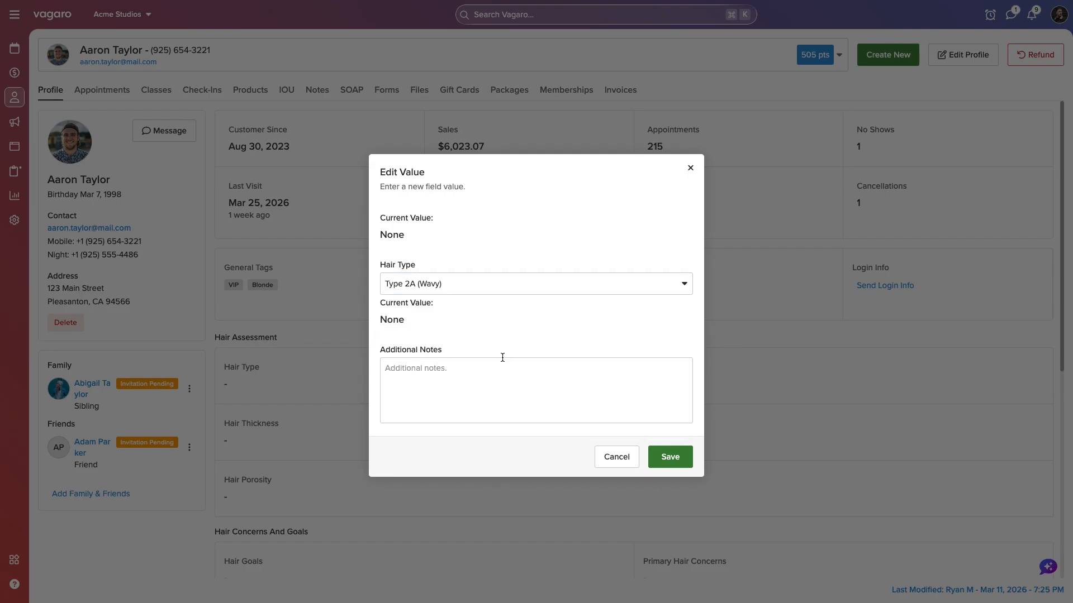
{"action": "left_click", "coordinate": [658, 459]}
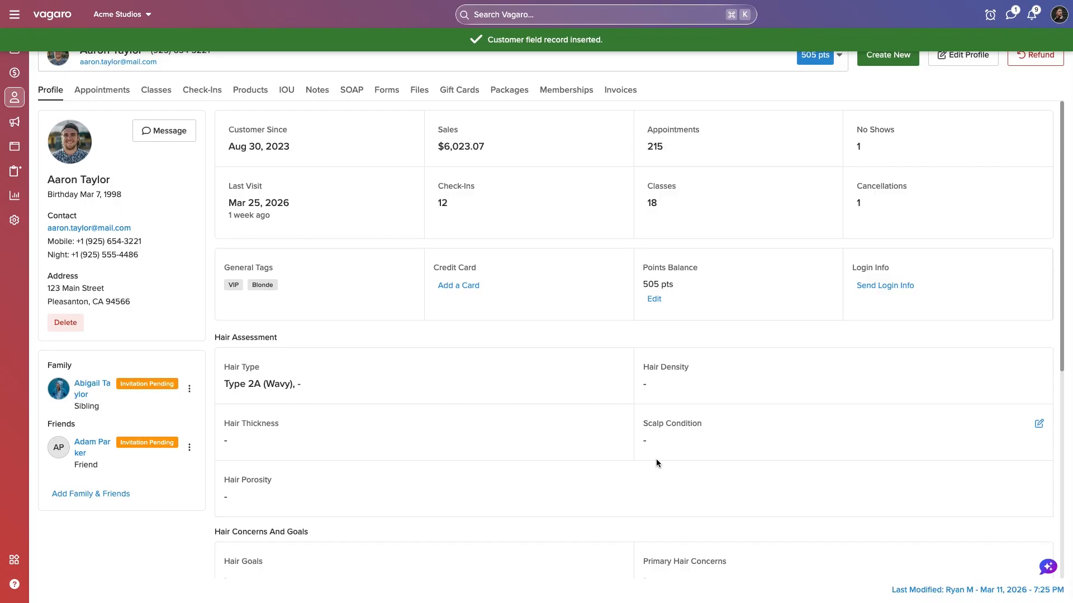
Step: Open the option to add a custom field from the Custom Fields section of the customer's profile
{"action": "scroll", "coordinate": [656, 463], "scroll_direction": "down", "scroll_amount": 7}
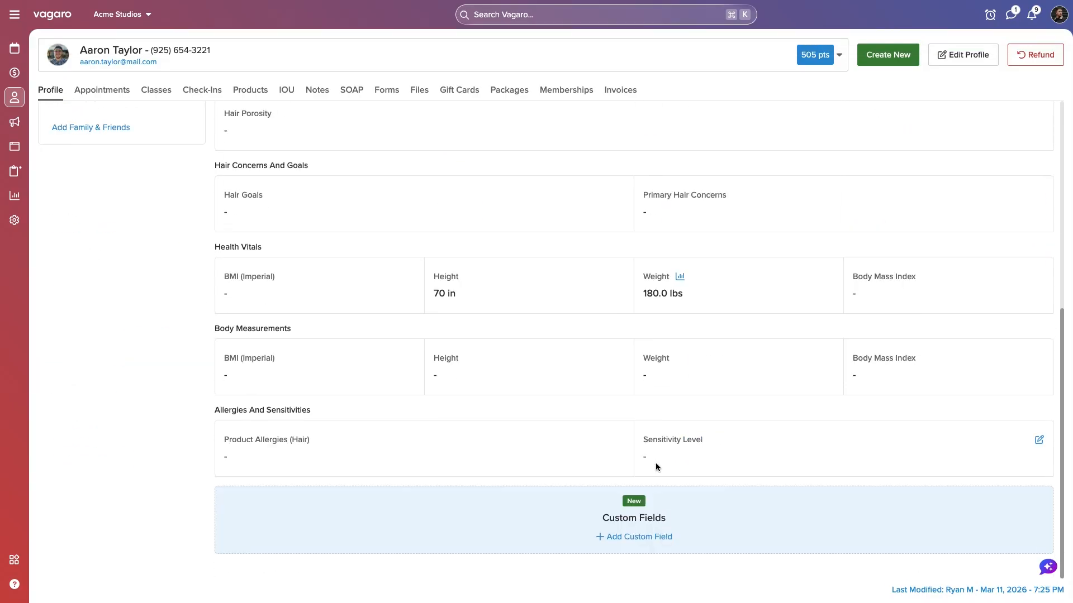
{"action": "left_click", "coordinate": [642, 538]}
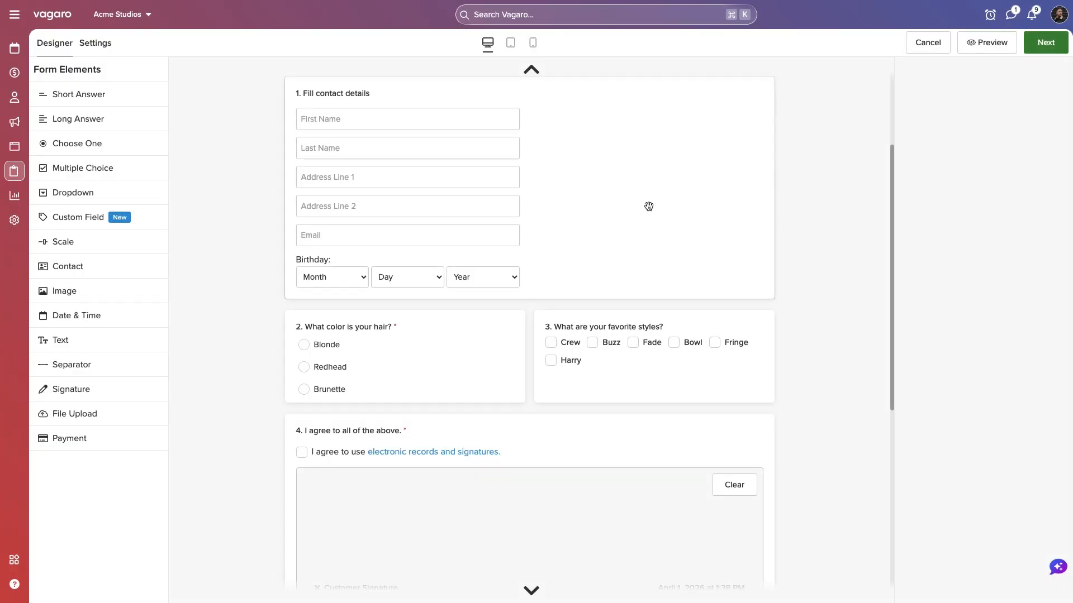
Step: Add a Custom Field element to the form below the contact details and assign it the Hair Type field
{"action": "left_click_drag", "start_coordinate": [167, 218], "coordinate": [410, 321]}
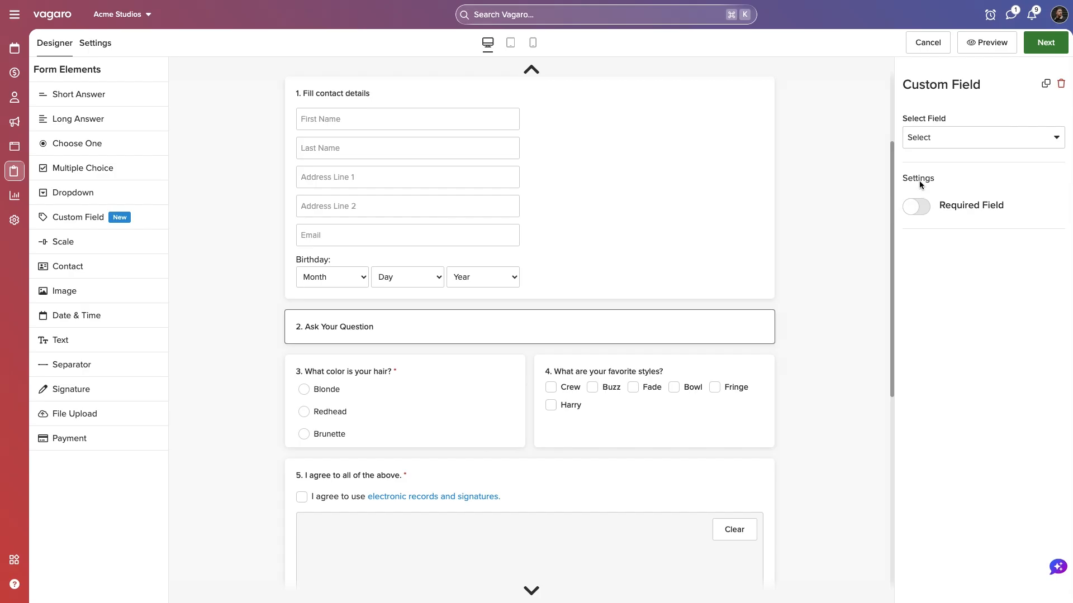
{"action": "left_click", "coordinate": [953, 140]}
{"action": "left_click", "coordinate": [959, 210]}
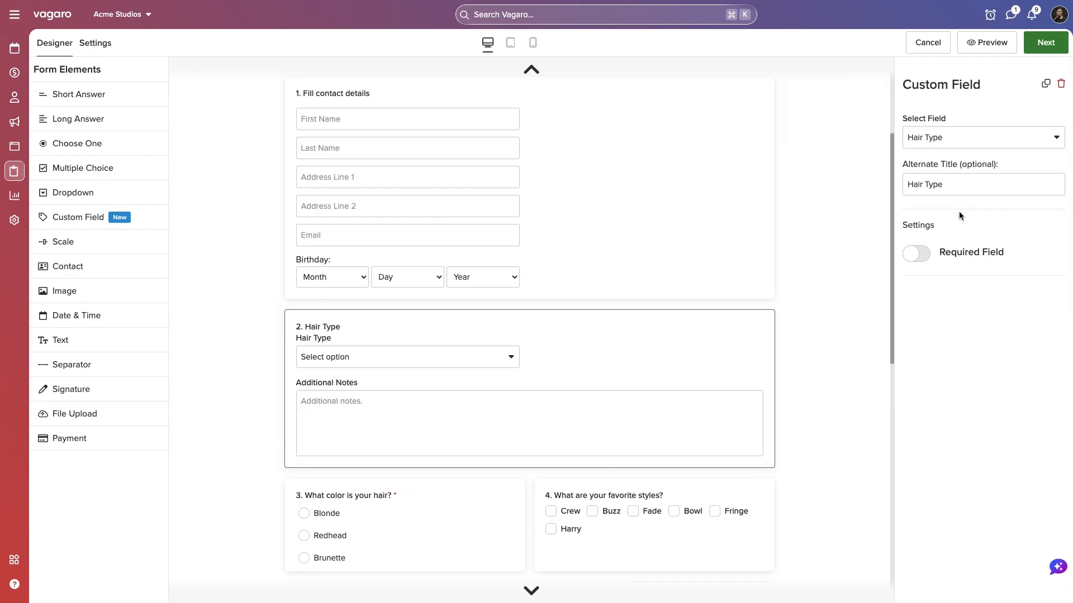
Step: Add another Custom Field element beside the Hair Type question and assign it the Hair Density field
{"action": "left_click_drag", "start_coordinate": [141, 225], "coordinate": [737, 393]}
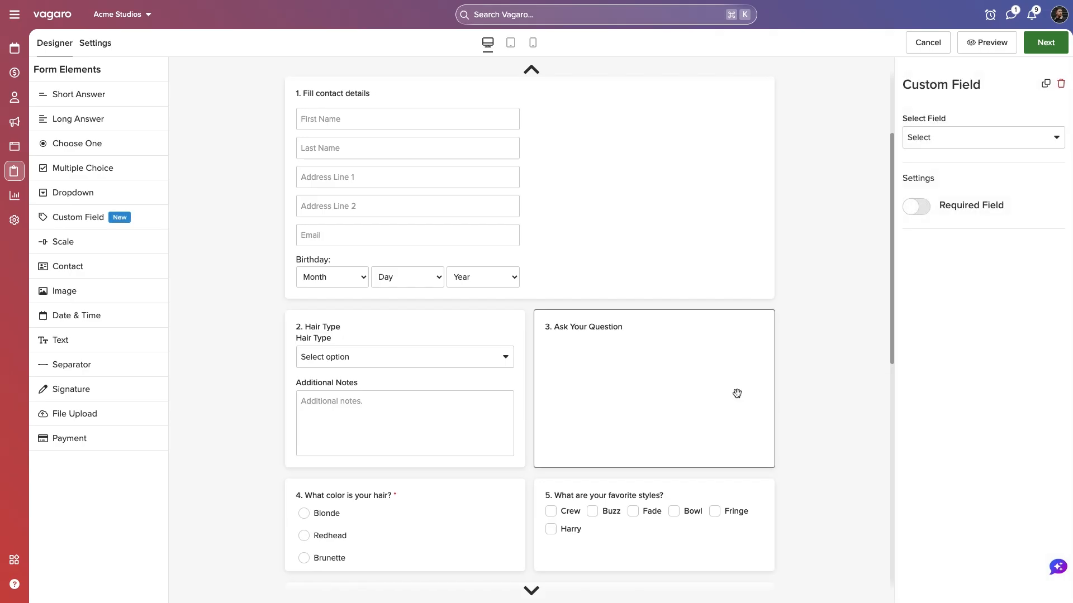
{"action": "left_click", "coordinate": [974, 144]}
{"action": "left_click", "coordinate": [966, 232]}
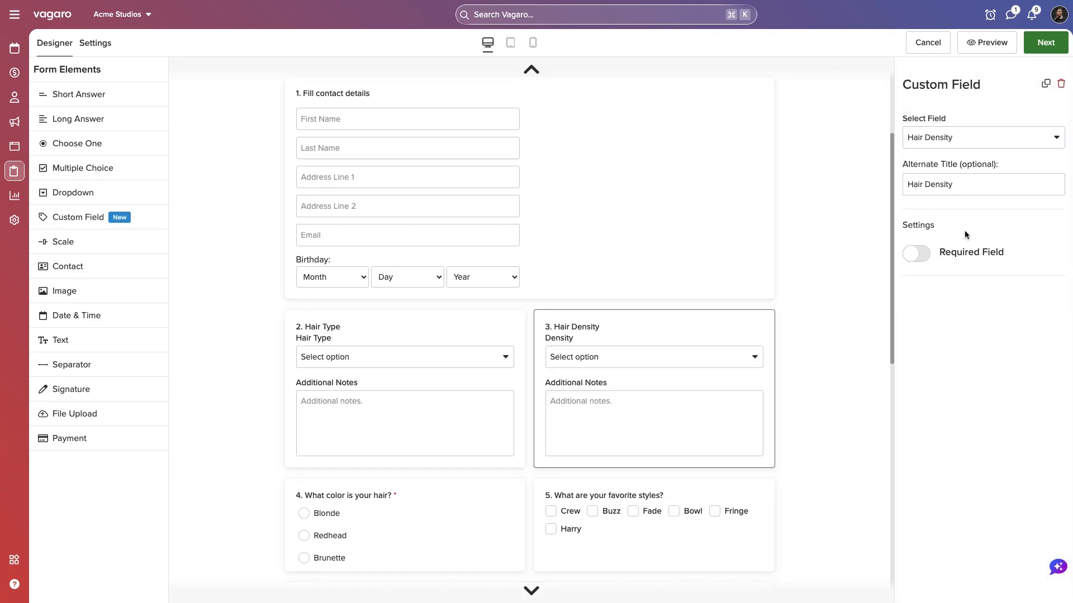